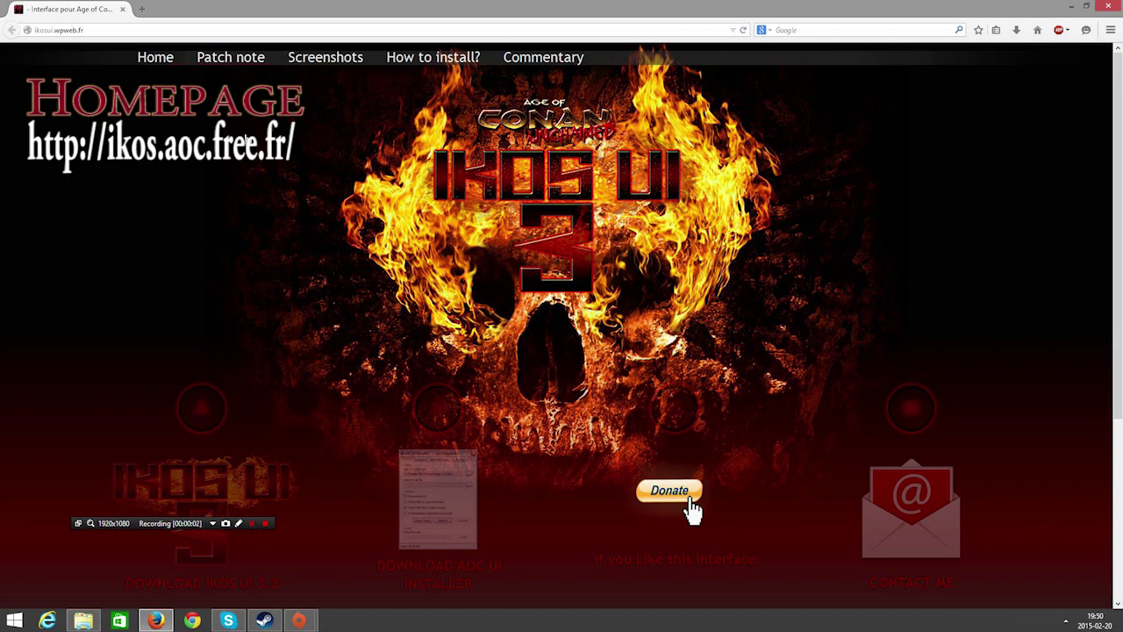
# Step: Download and save the IKOS-UI-3-3.zip and AOC_UI_Installer_3.1.0.zip files from the IKOS UI website
pyautogui.click(202, 469)
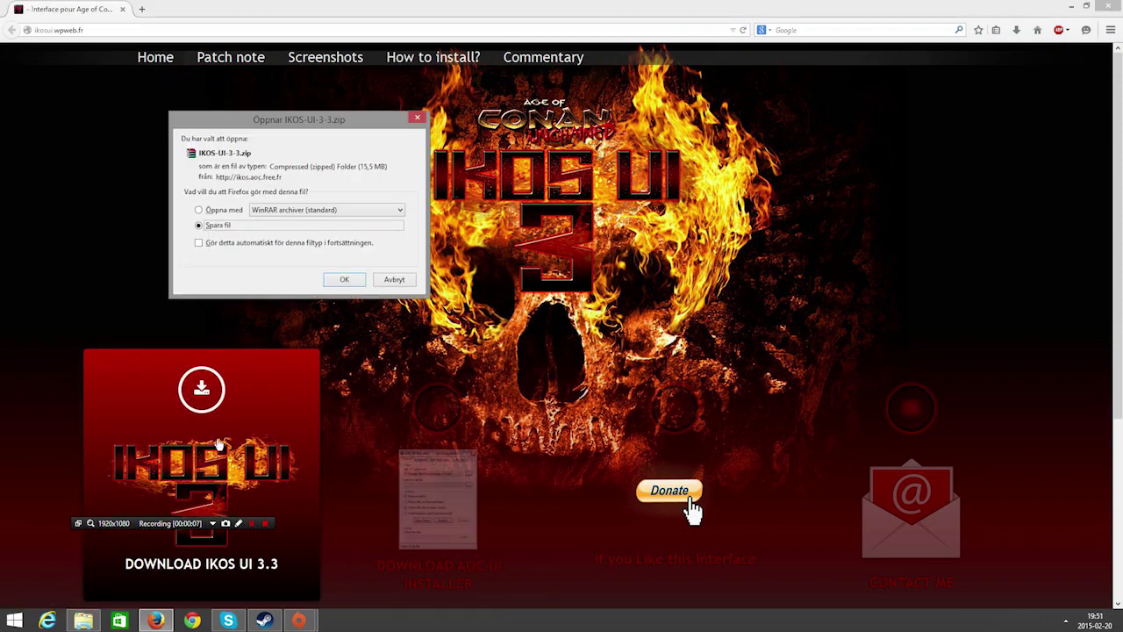
pyautogui.click(326, 279)
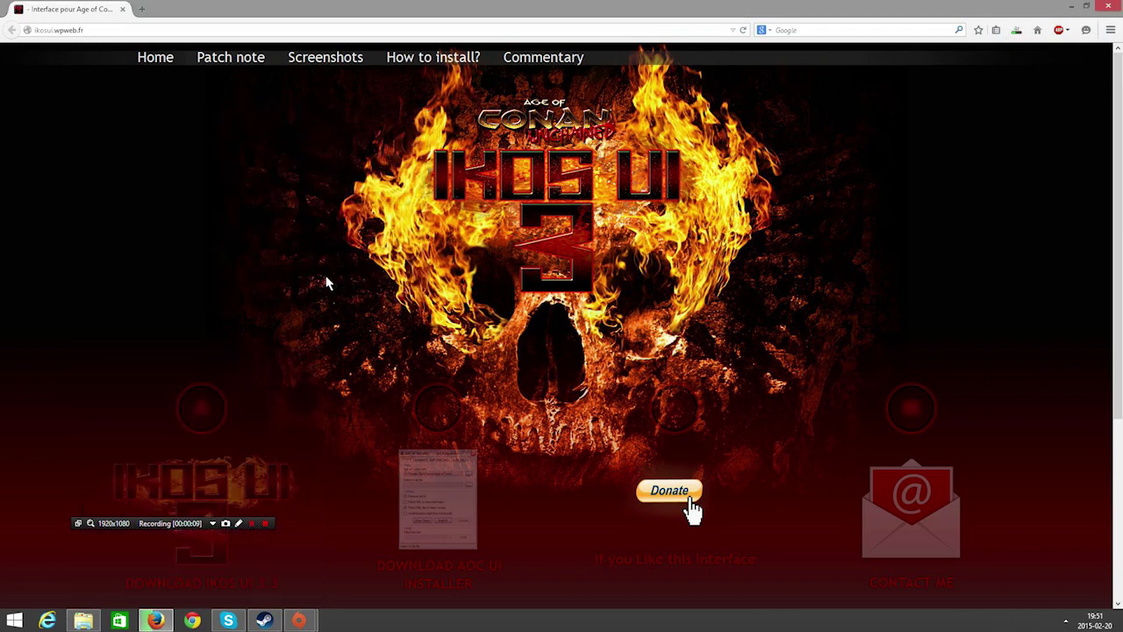
pyautogui.click(360, 353)
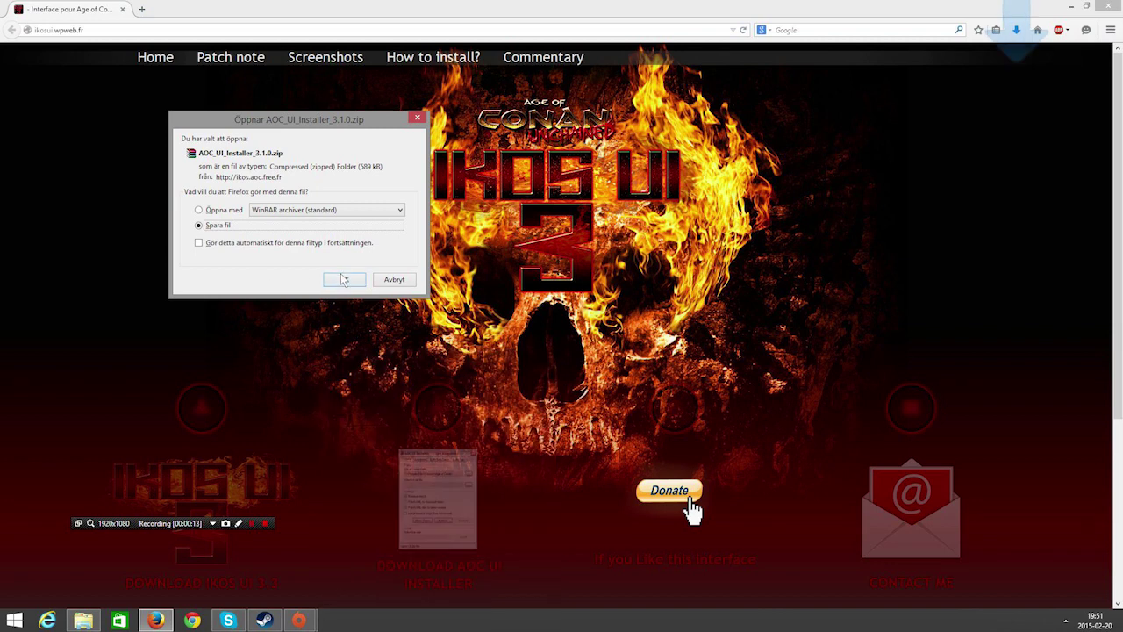
pyautogui.click(344, 279)
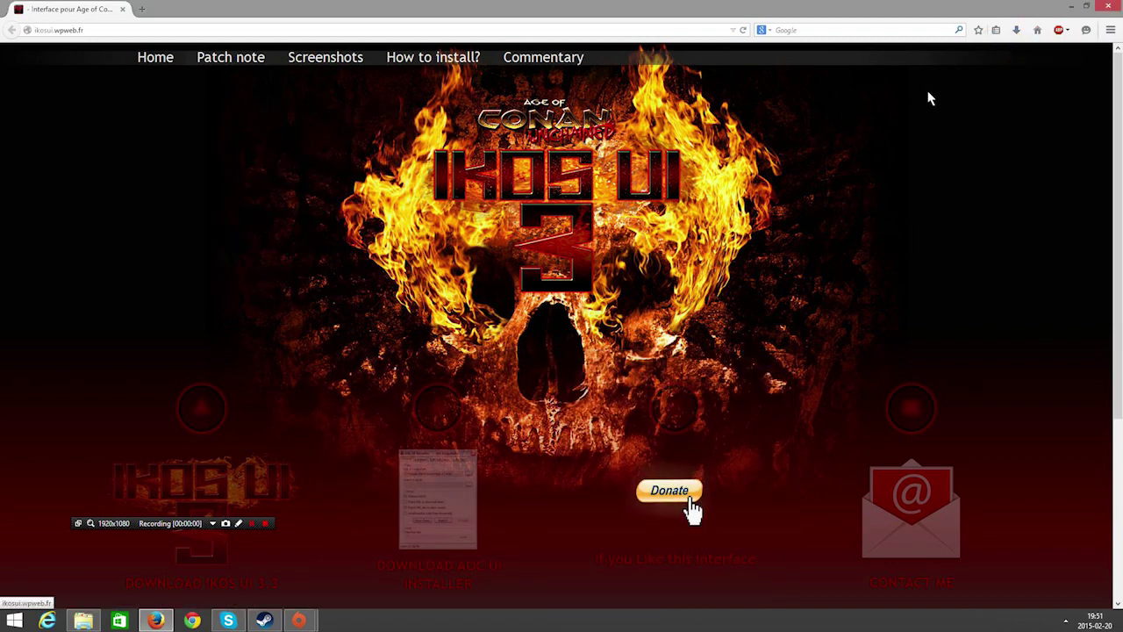
# Step: Open AOC_UI_Installer_3.1.0.zip from Firefox downloads in WinRAR and launch SetupAOCUIInstaller
pyautogui.click(1017, 31)
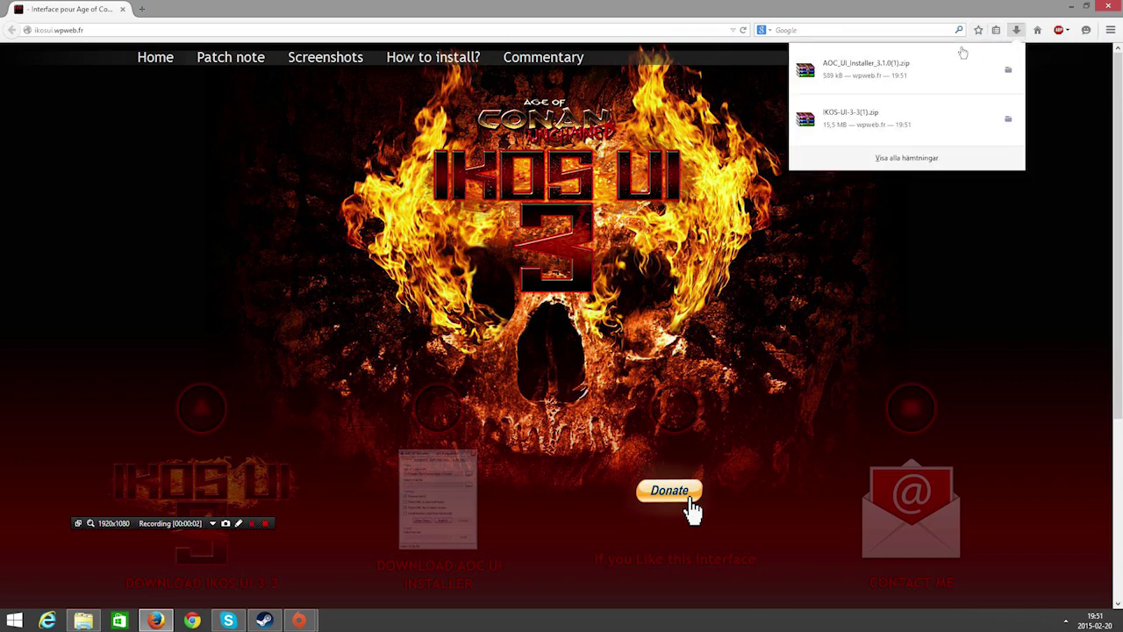
pyautogui.click(861, 91)
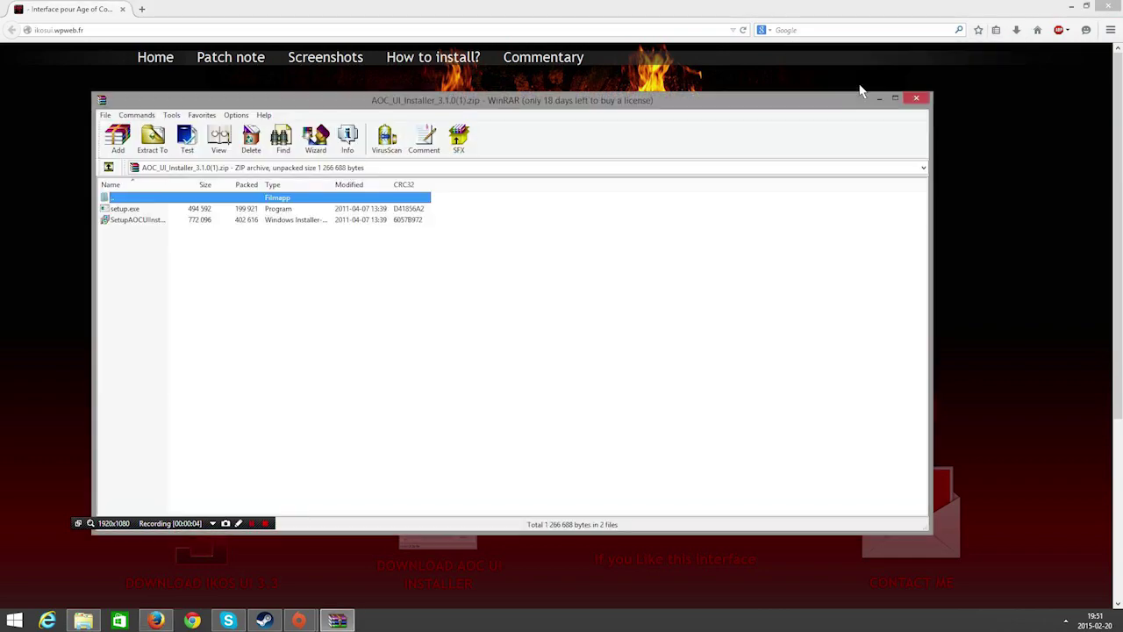
pyautogui.click(127, 220)
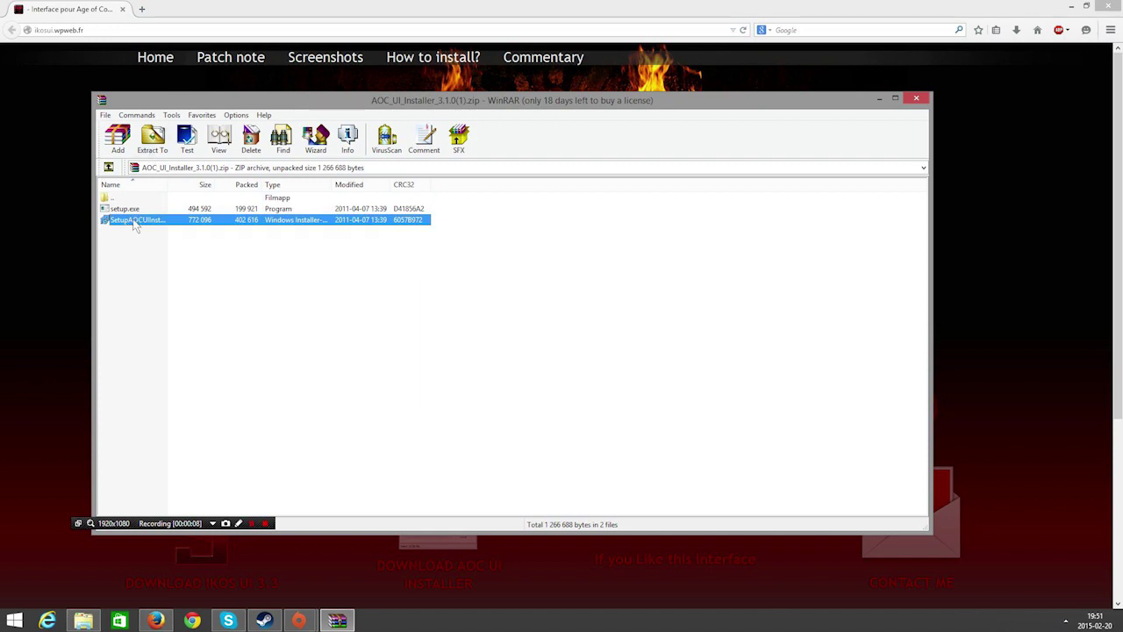
pyautogui.doubleClick(136, 220)
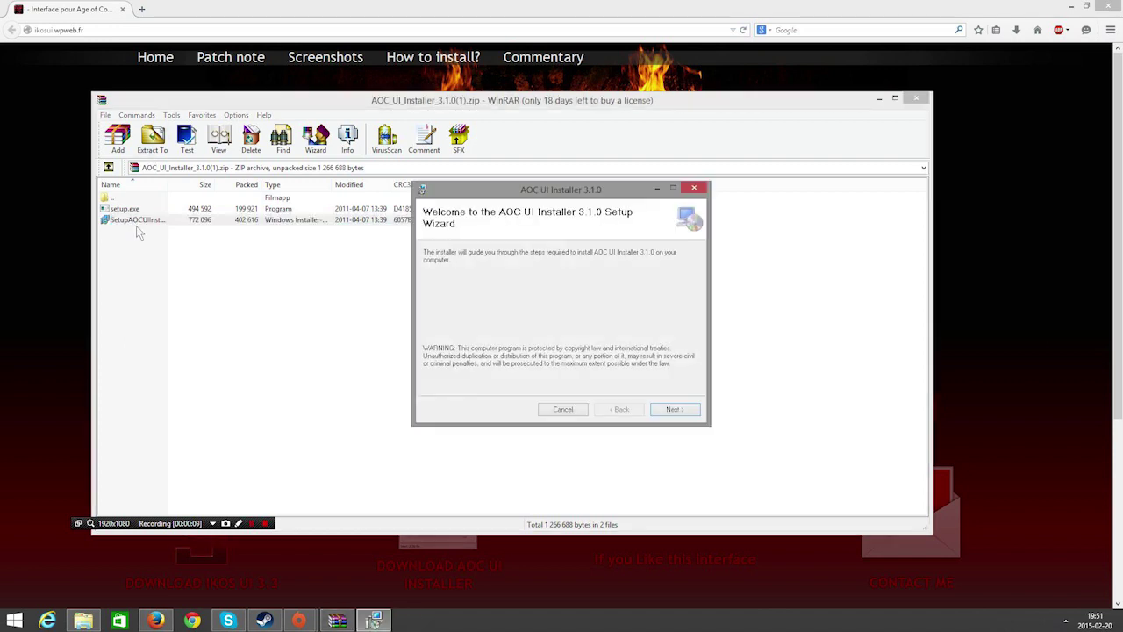
# Step: Install AOC UI Installer 3.1.0 into the default folder
pyautogui.click(674, 410)
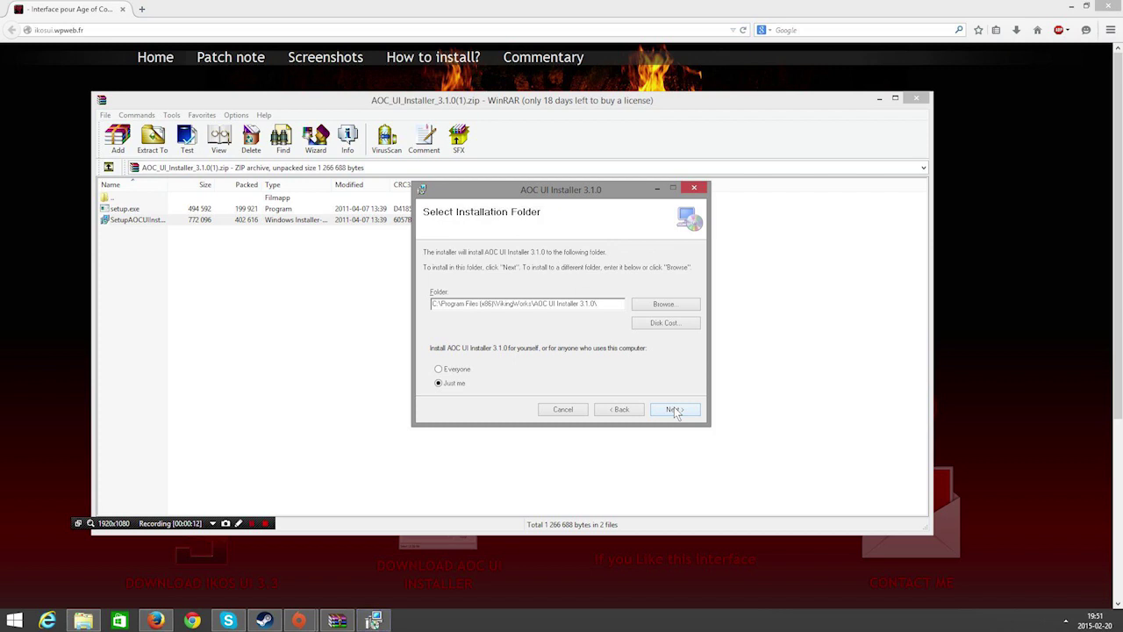
pyautogui.click(674, 410)
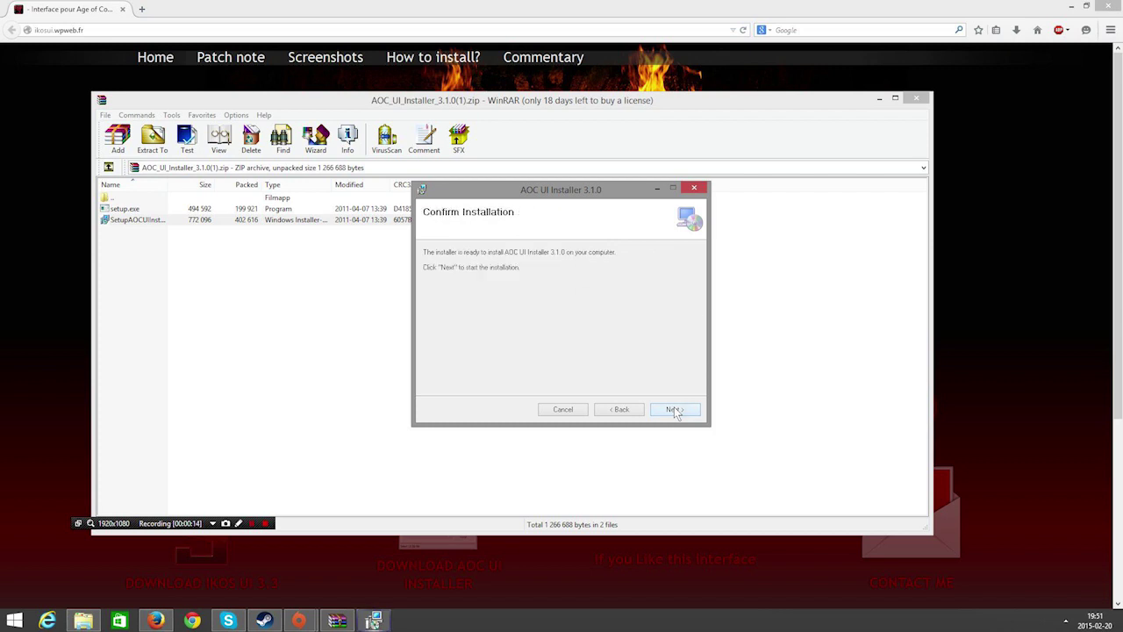
pyautogui.click(676, 410)
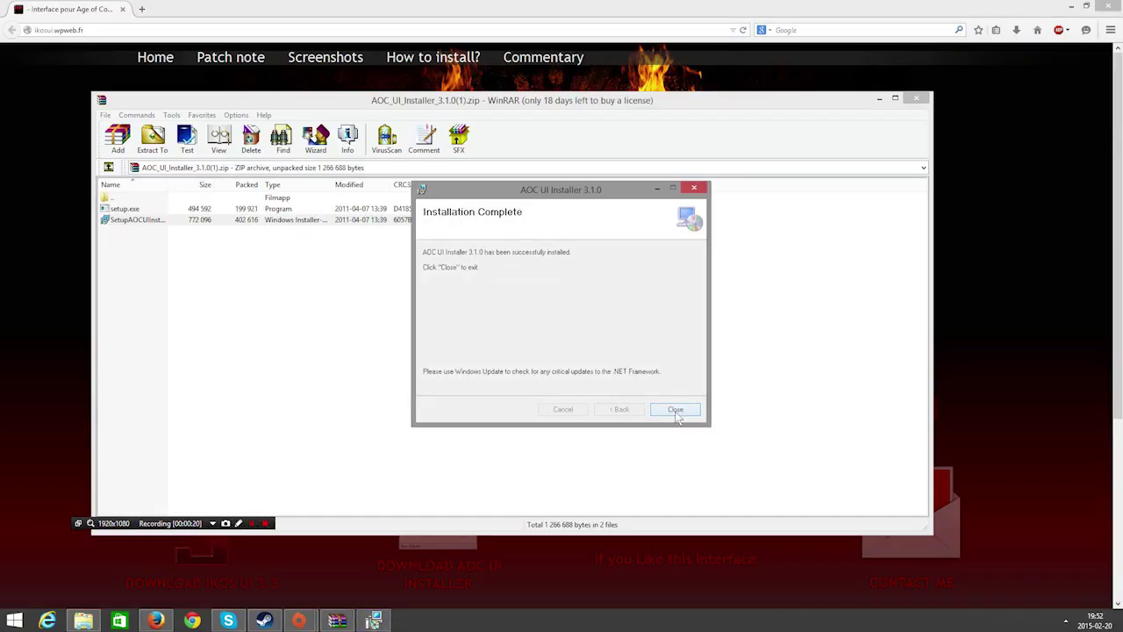
pyautogui.click(675, 410)
# Step: Start AOC UI Installer and set the game path to F:\Spel\Age of Conan
pyautogui.click(675, 413)
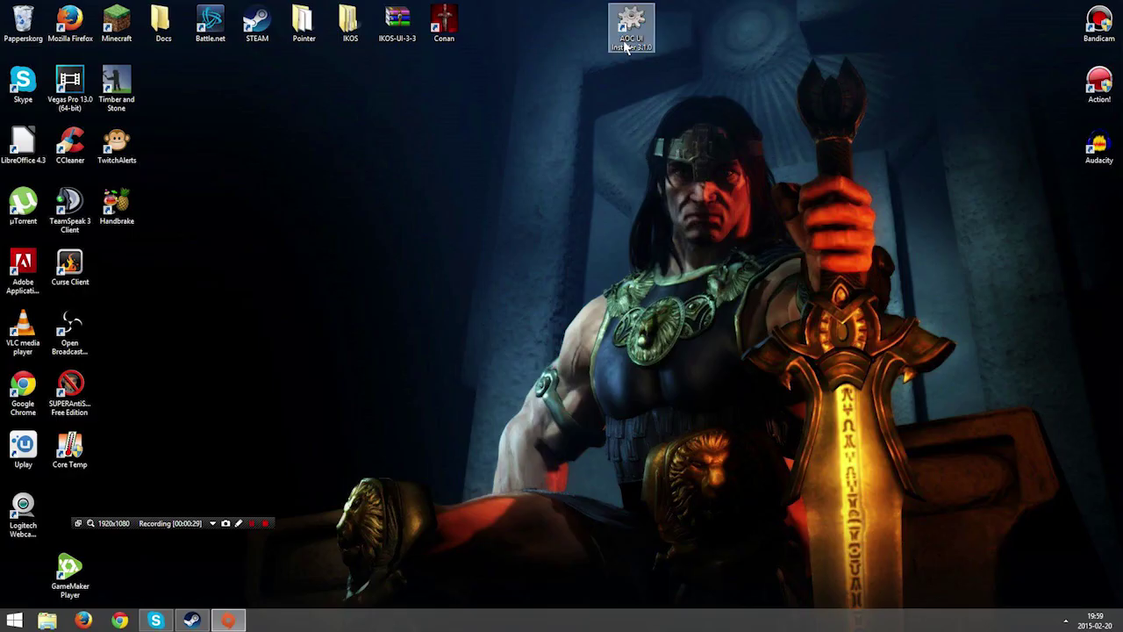
pyautogui.doubleClick(628, 36)
pyautogui.click(632, 244)
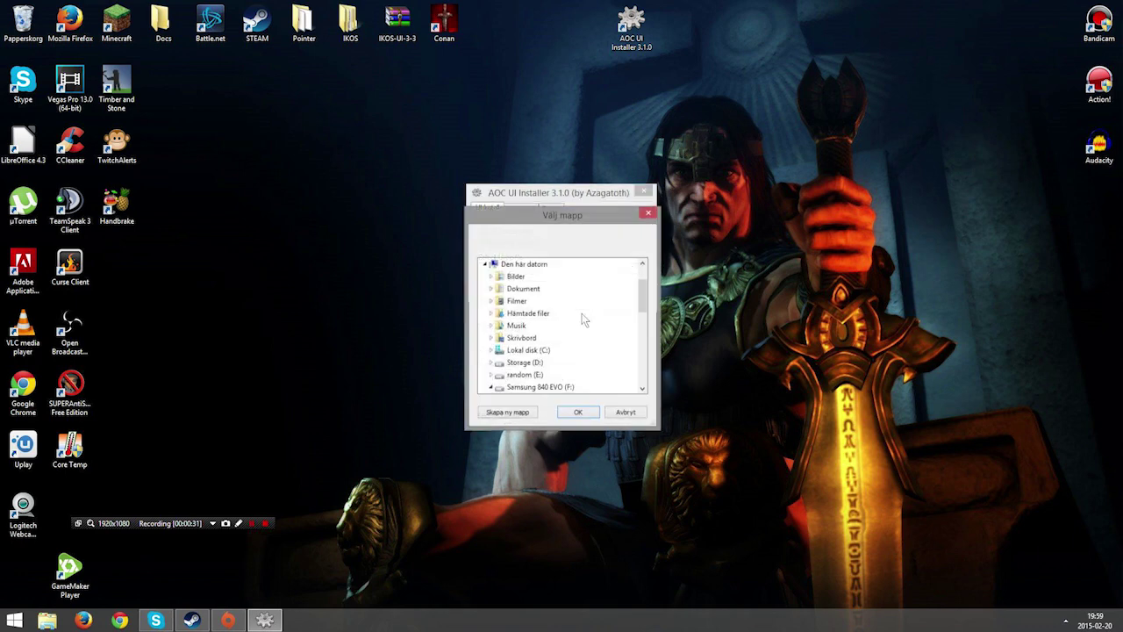
pyautogui.moveTo(643, 297); pyautogui.dragTo(642, 312)
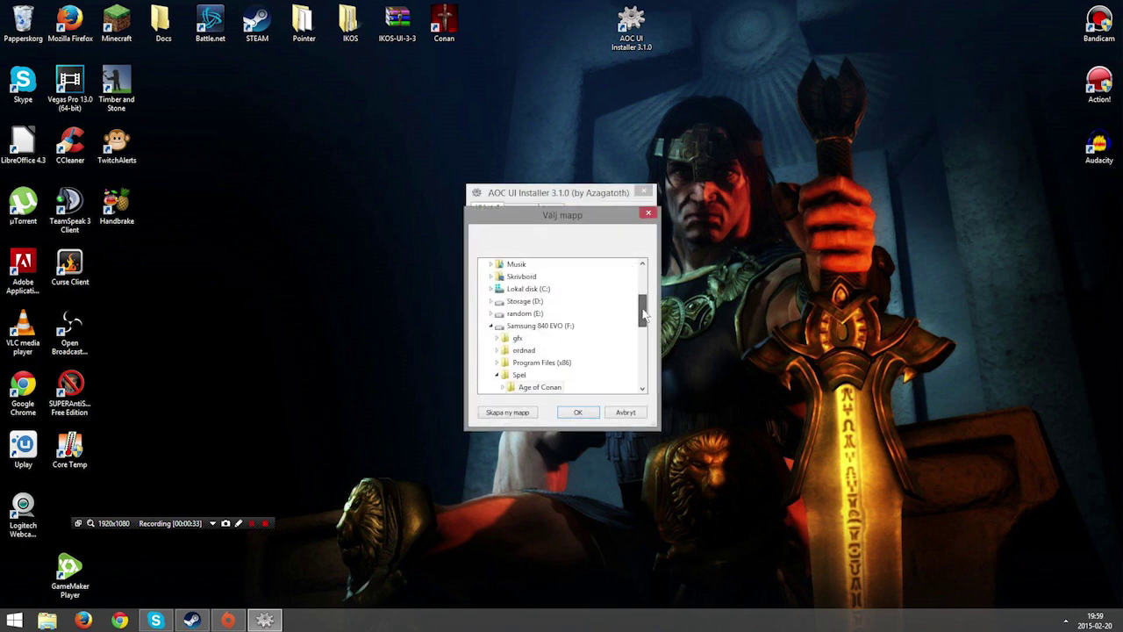
pyautogui.click(529, 326)
pyautogui.click(538, 387)
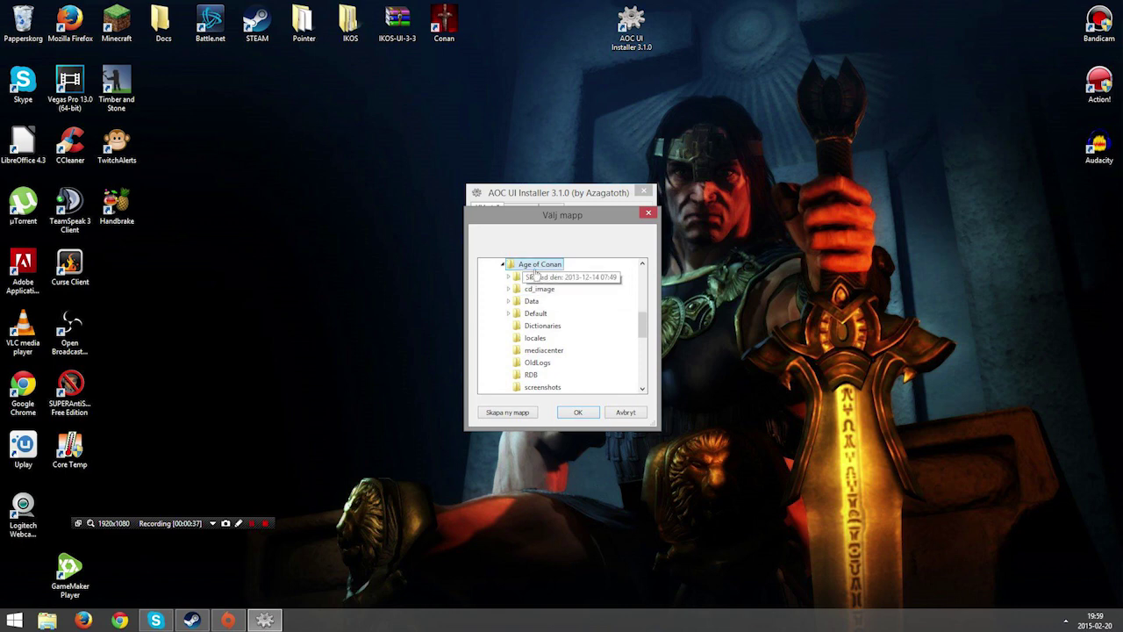
pyautogui.click(578, 414)
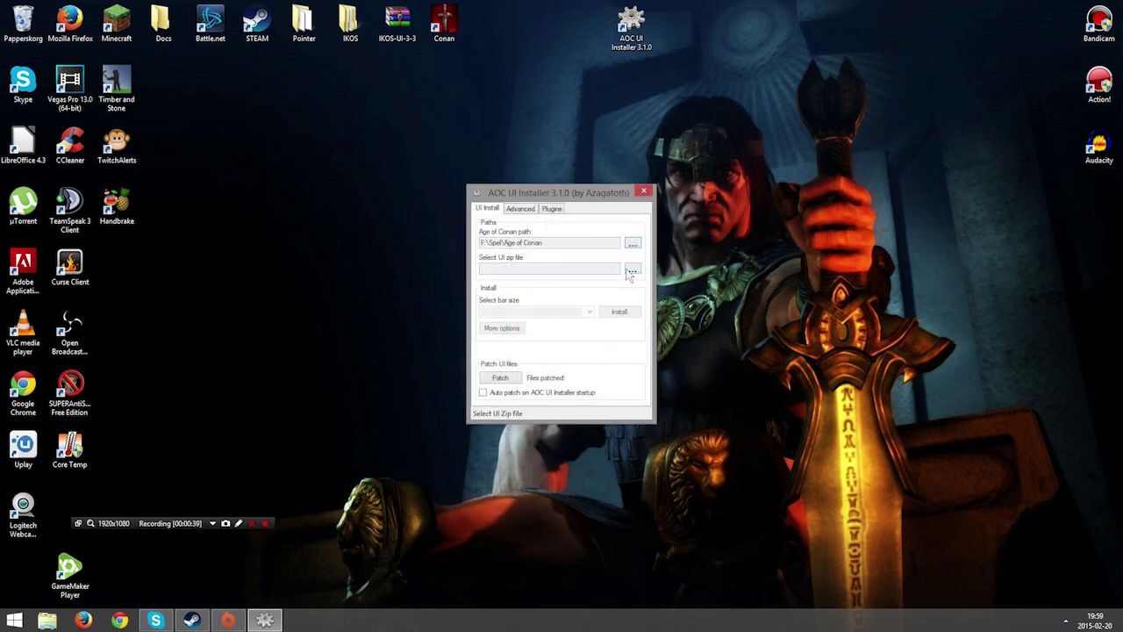
# Step: Load IKOS-UI-3-3.zip as the UI file and keep bar size TYPE 1
pyautogui.click(629, 271)
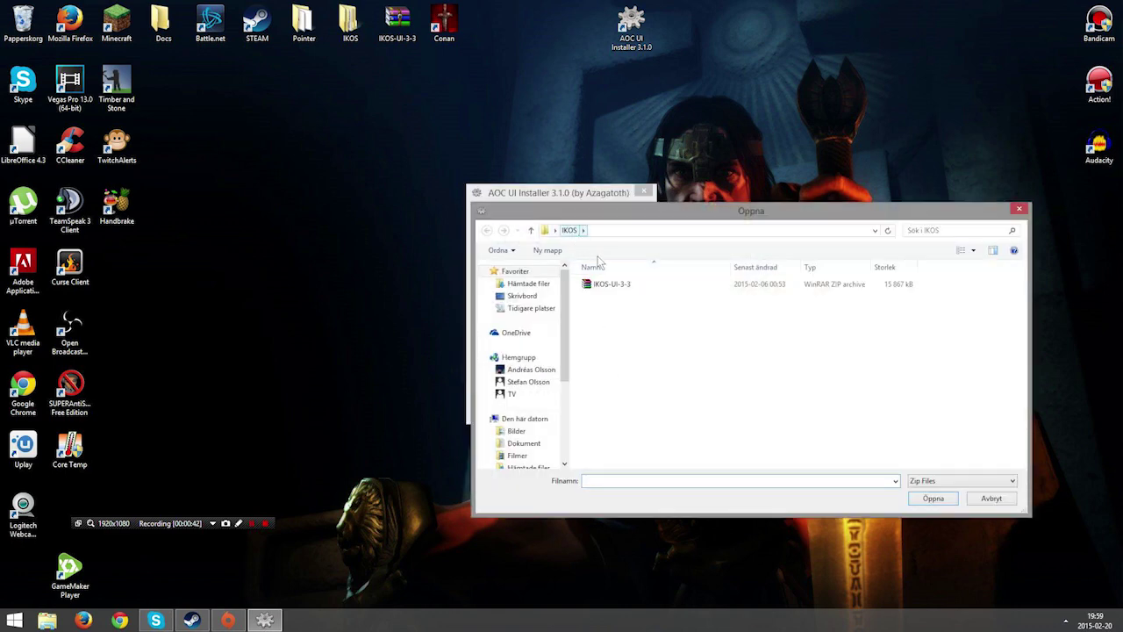
pyautogui.click(602, 288)
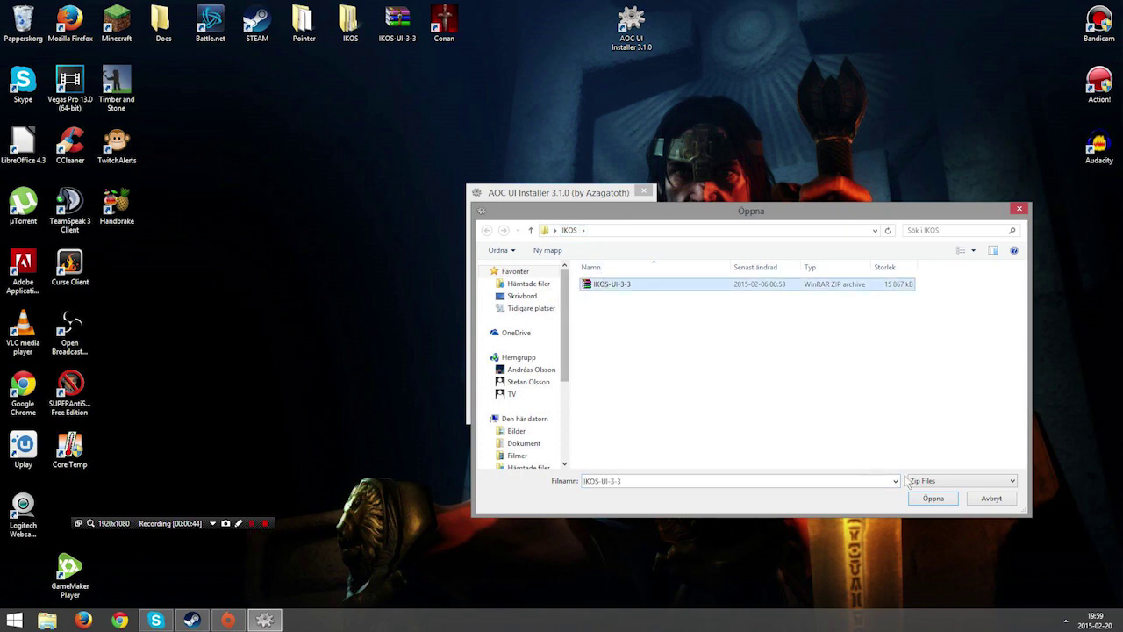
pyautogui.click(933, 498)
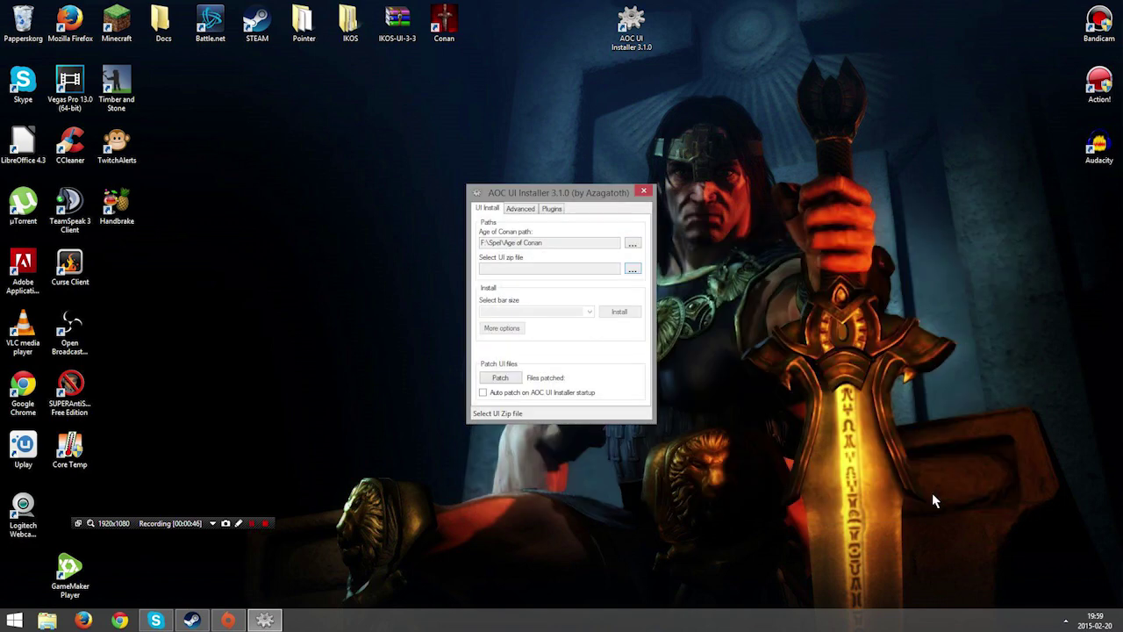
pyautogui.click(589, 311)
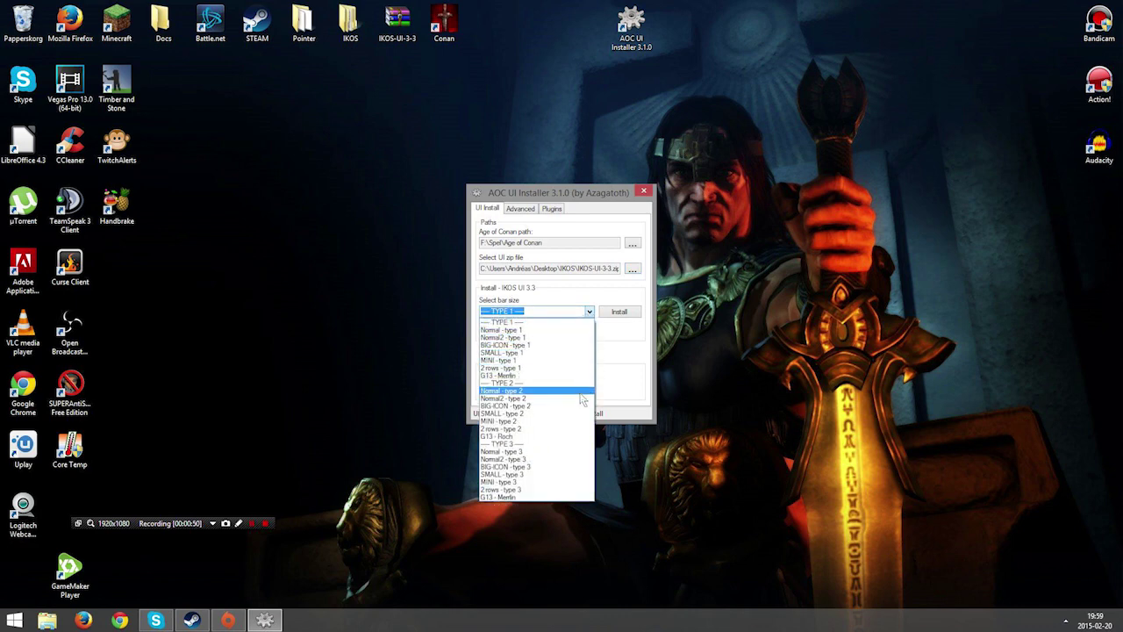
pyautogui.click(557, 537)
pyautogui.click(614, 316)
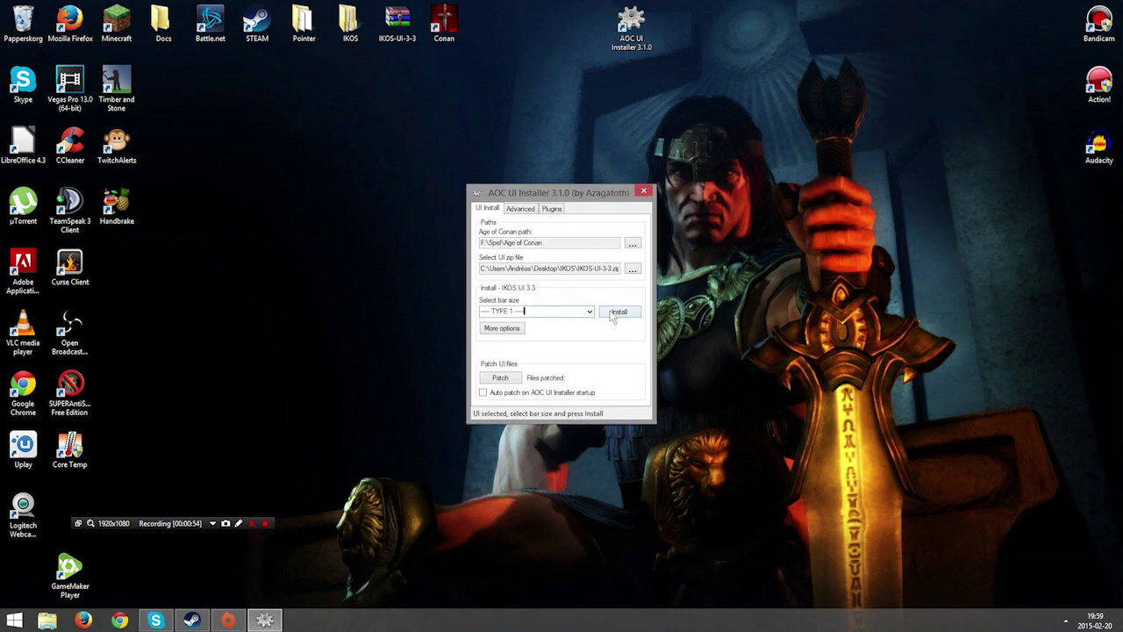
# Step: In the UI Install Wizard, choose the Sanctuary theme and a horizontal combo bar
pyautogui.click(517, 331)
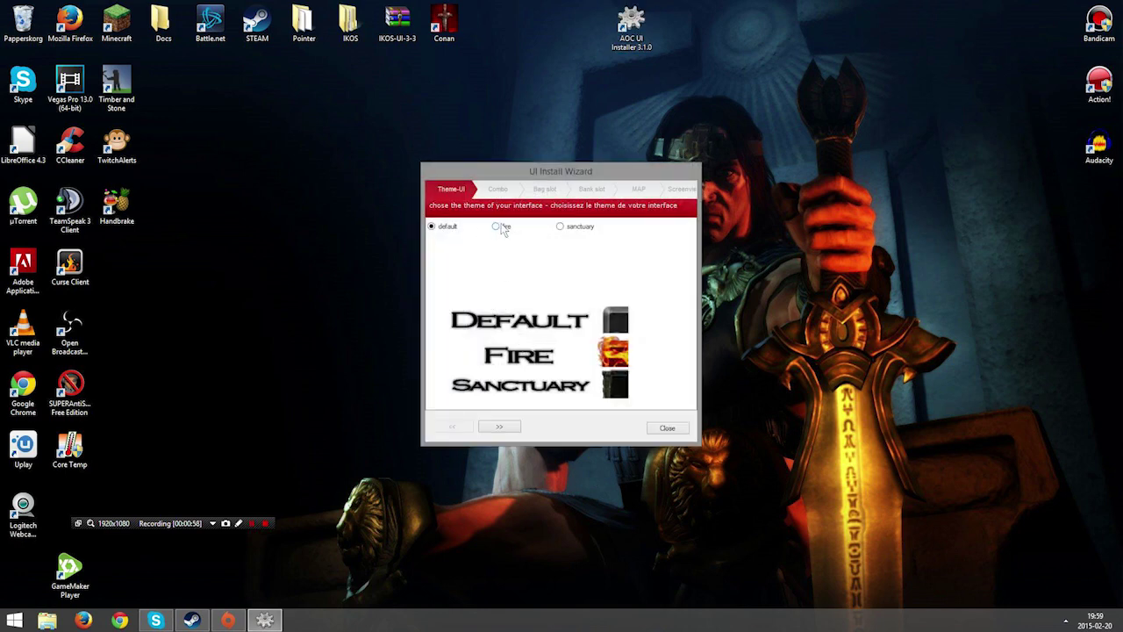
pyautogui.click(570, 229)
pyautogui.click(499, 428)
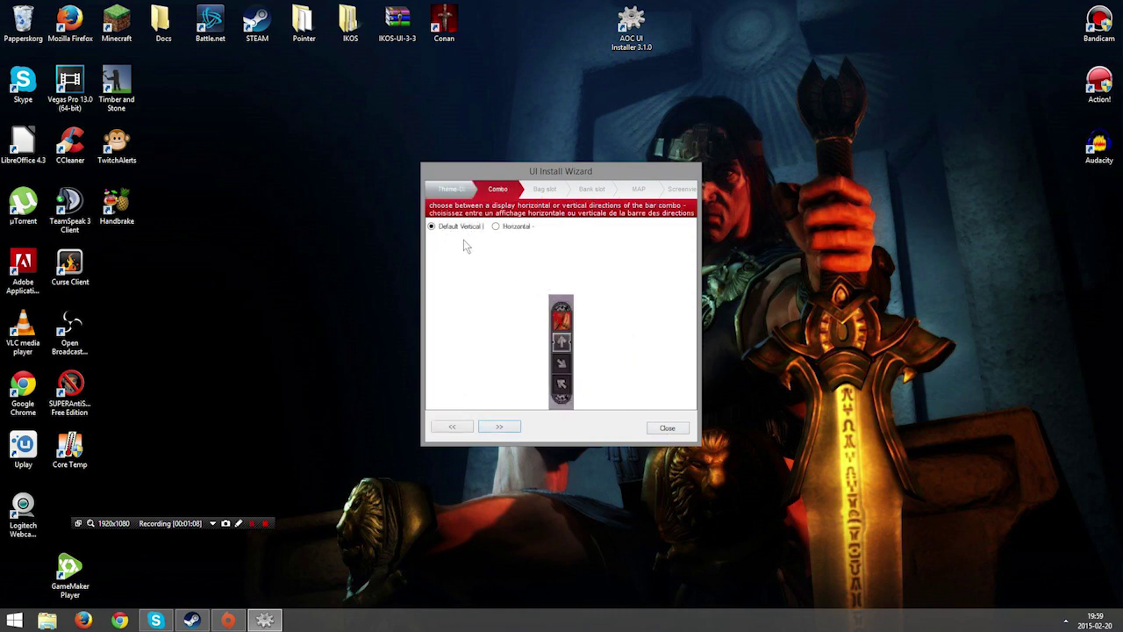
pyautogui.click(504, 226)
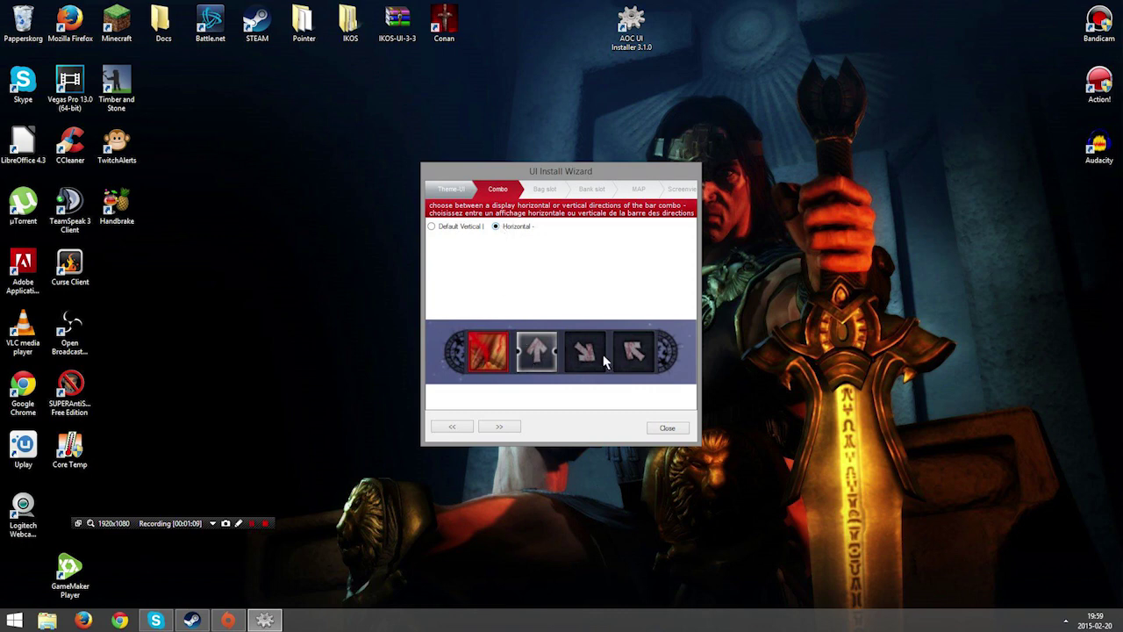
pyautogui.click(499, 427)
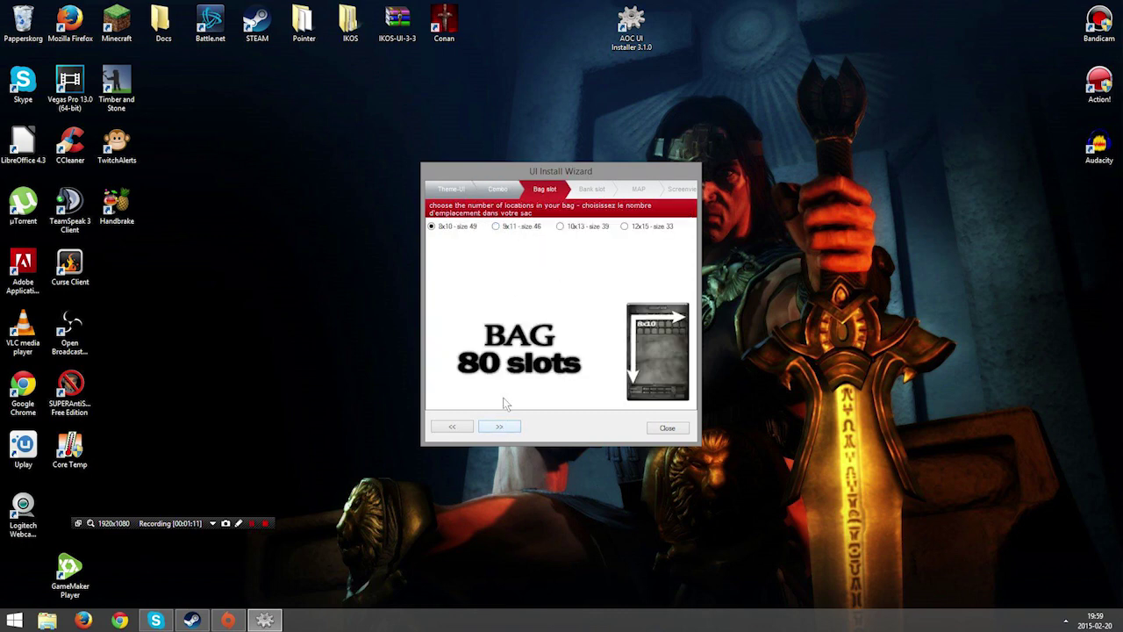
# Step: Set the bag to 10x13 with 130 slots after comparing the bag sizes
pyautogui.click(496, 227)
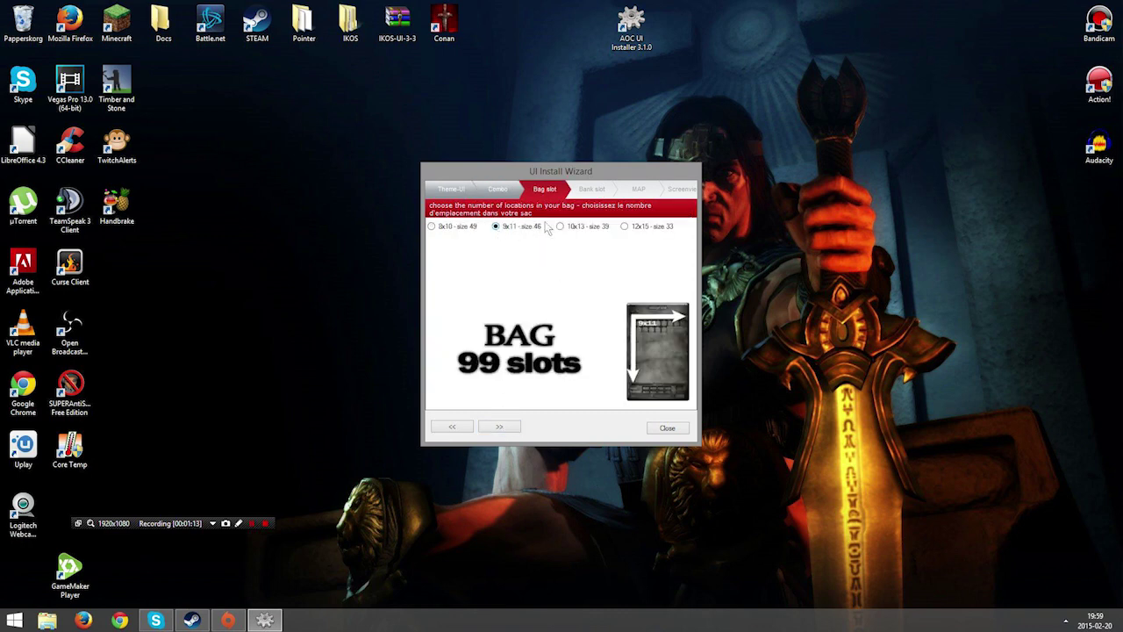
pyautogui.click(561, 227)
pyautogui.click(624, 228)
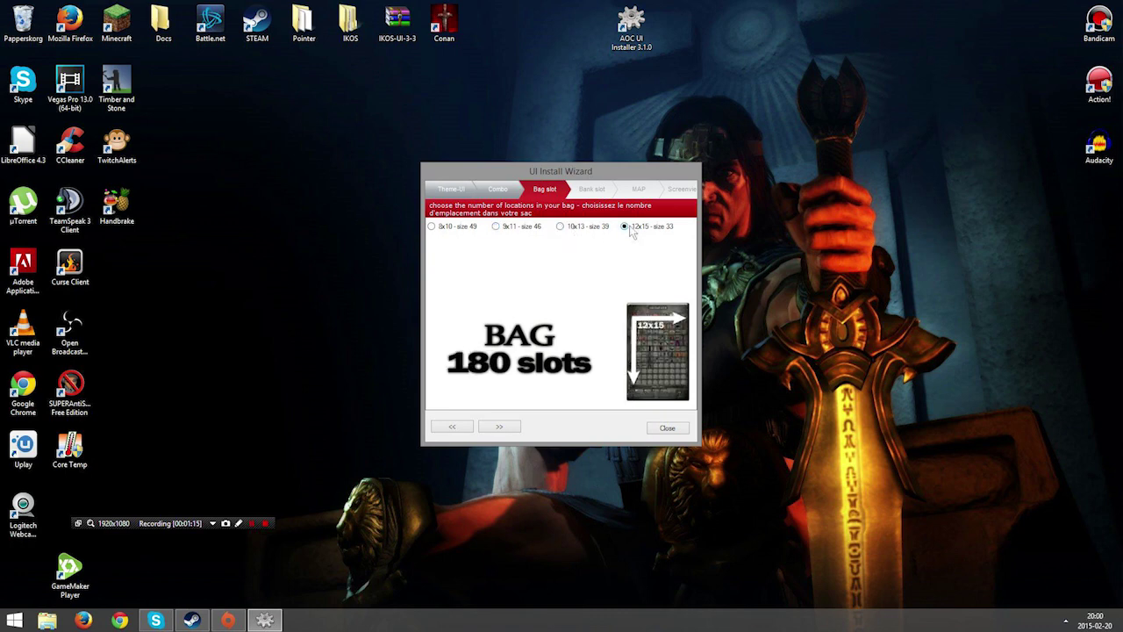
pyautogui.click(578, 230)
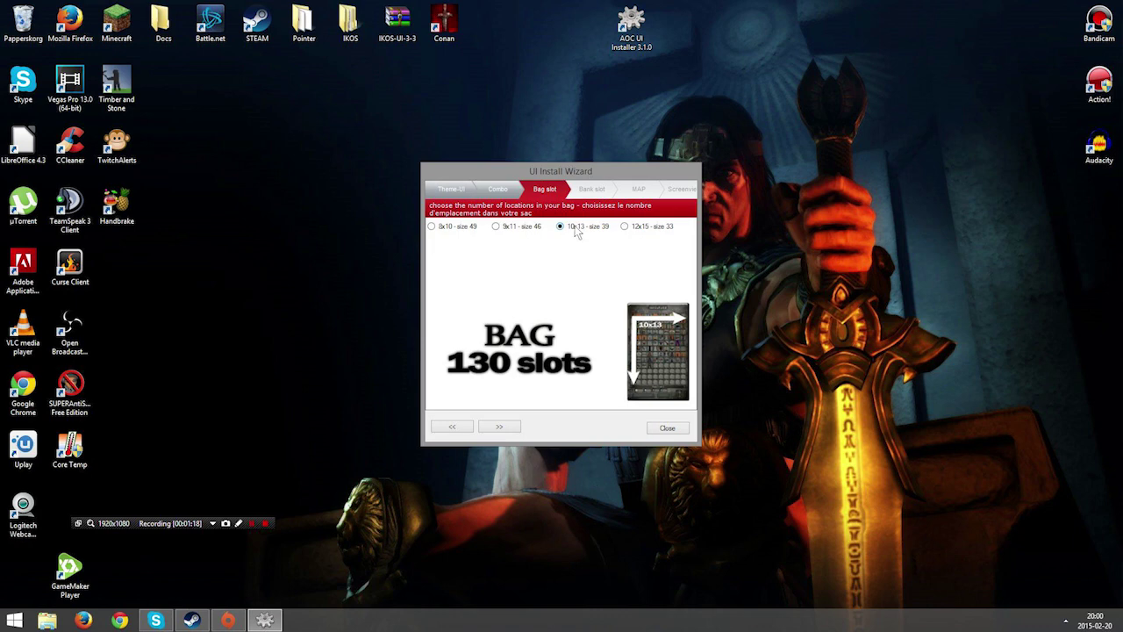
pyautogui.click(513, 430)
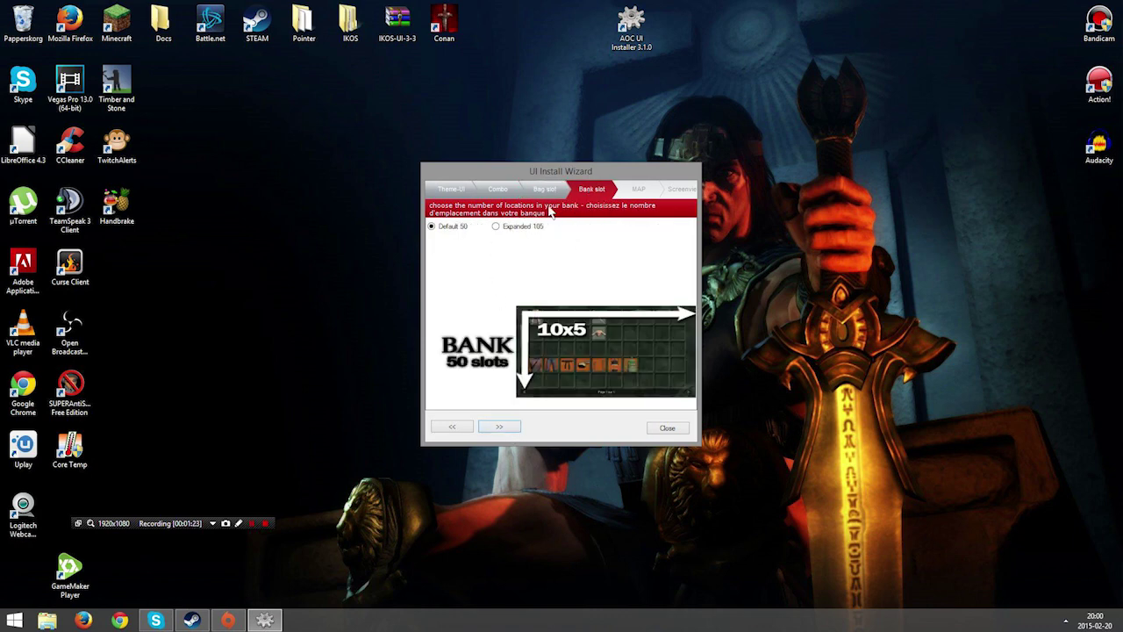
# Step: Choose the Expanded 105 bank and the Clean map style
pyautogui.click(508, 229)
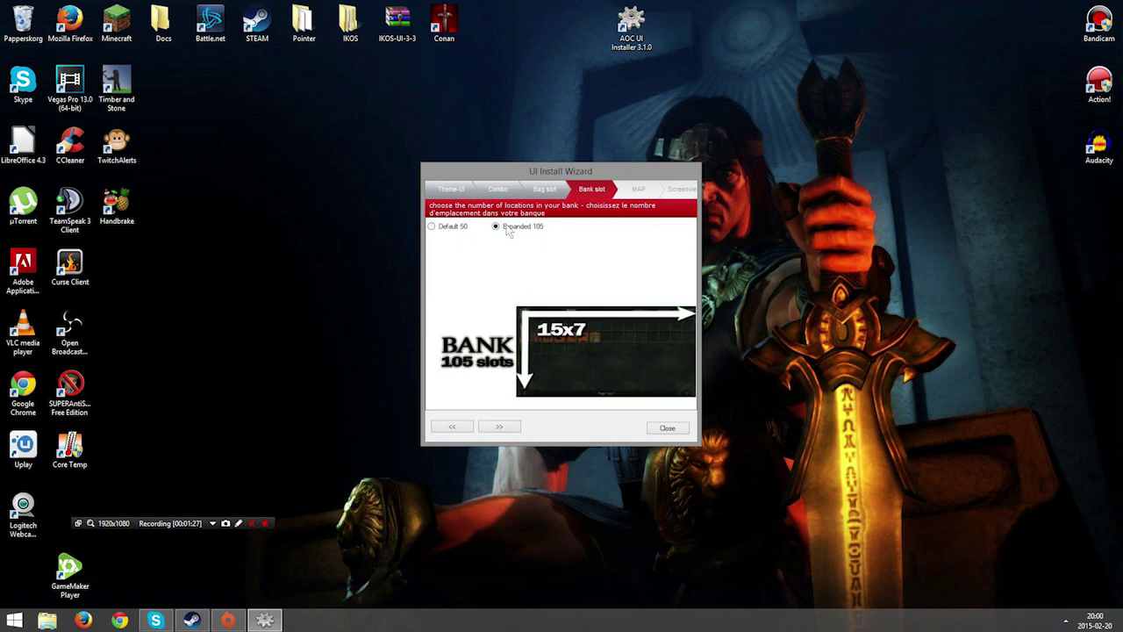
pyautogui.click(497, 427)
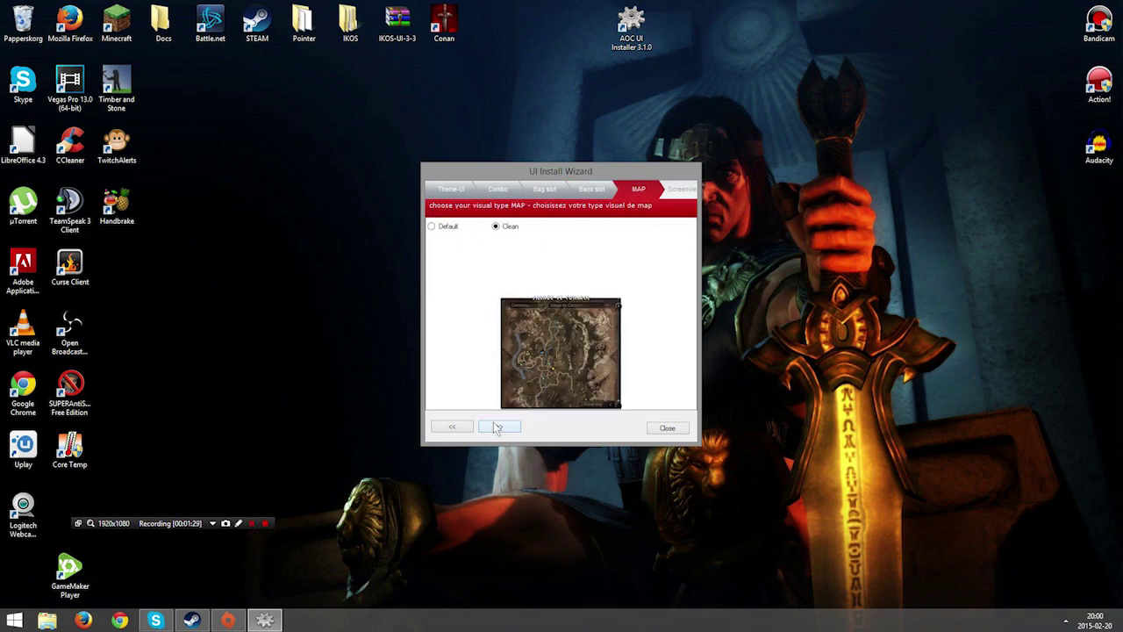
pyautogui.click(444, 230)
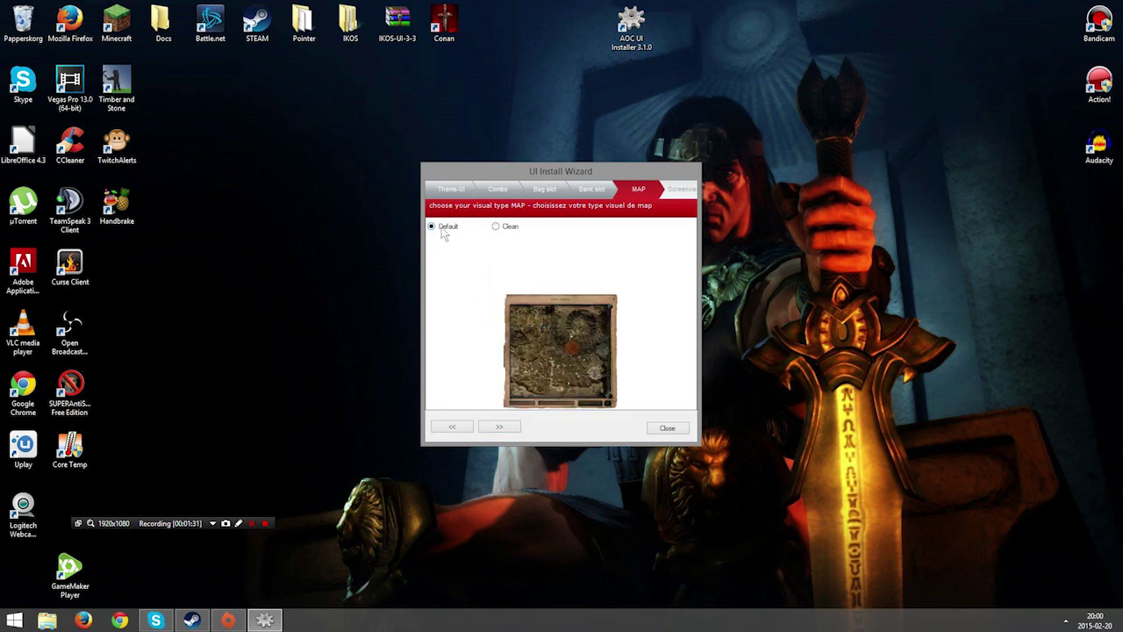
pyautogui.click(511, 232)
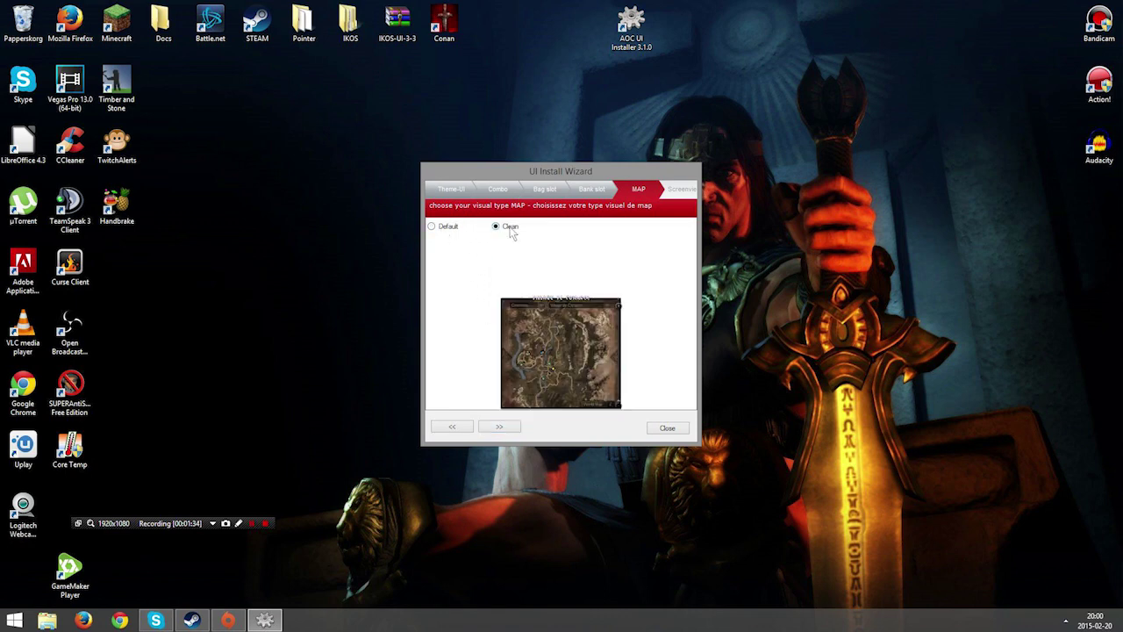
pyautogui.click(499, 426)
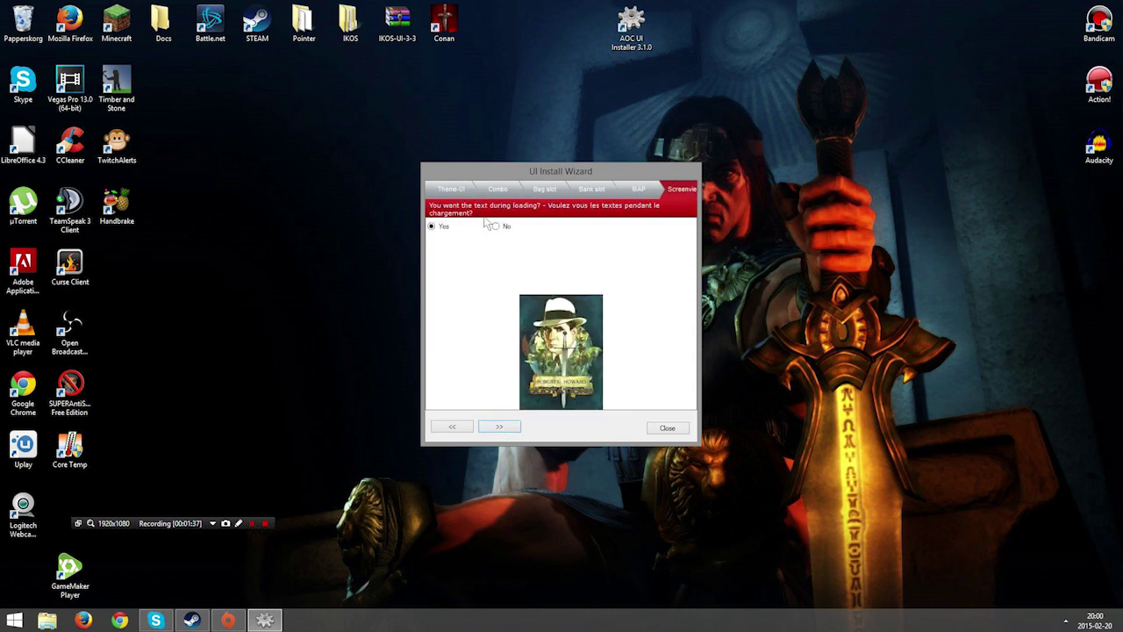
# Step: Leave loading-screen text at No and choose the AOC logo over HOX-LOGO
pyautogui.click(507, 427)
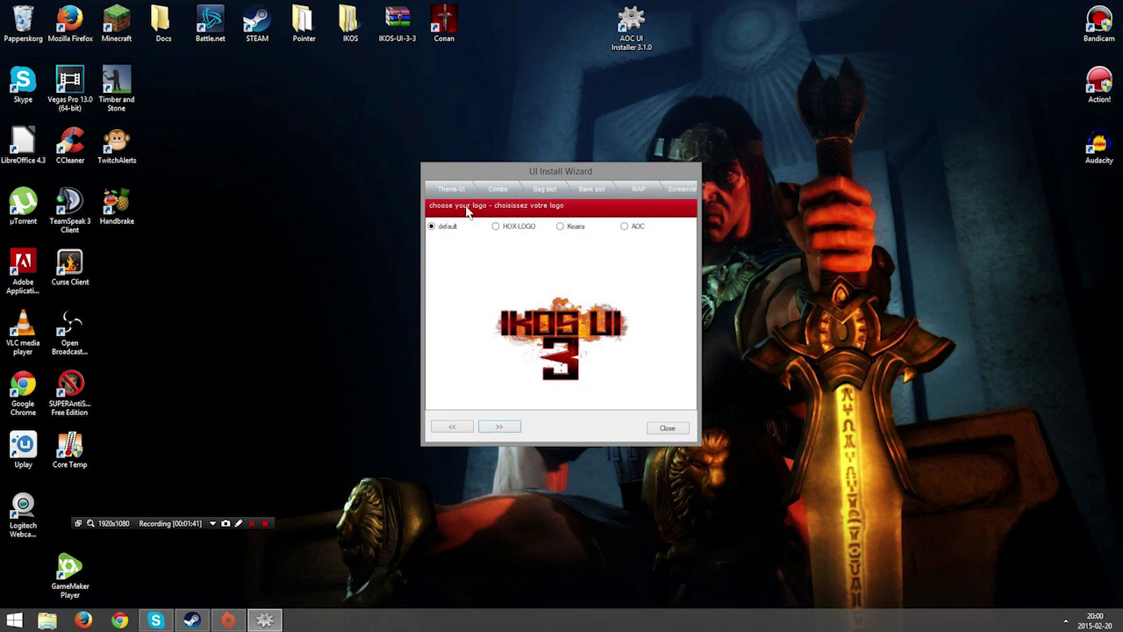
pyautogui.click(512, 230)
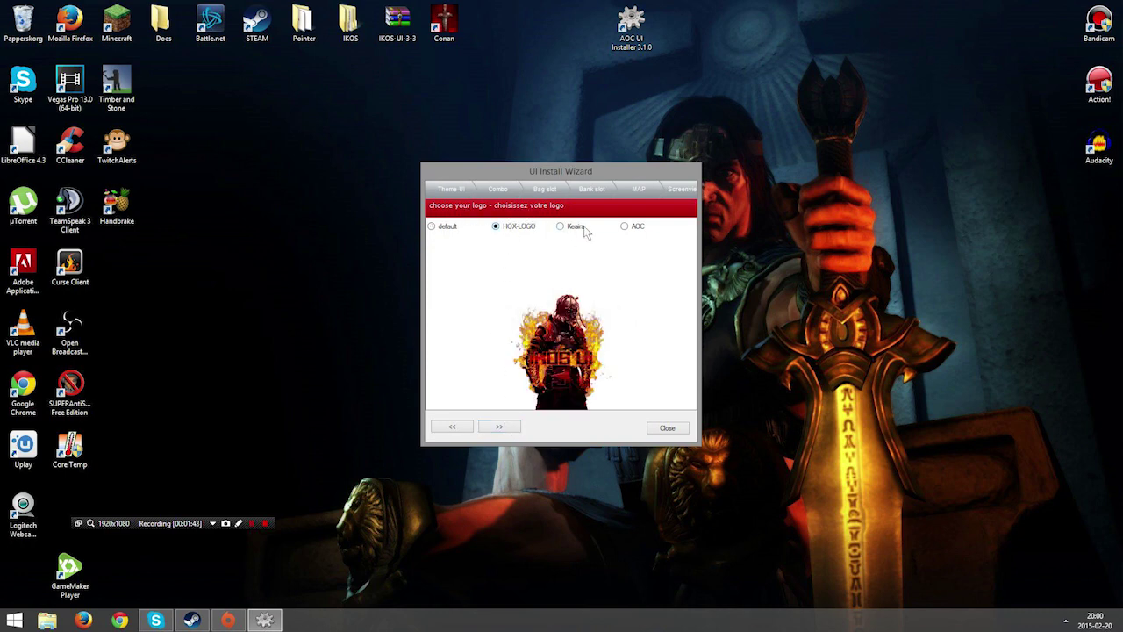
pyautogui.click(627, 227)
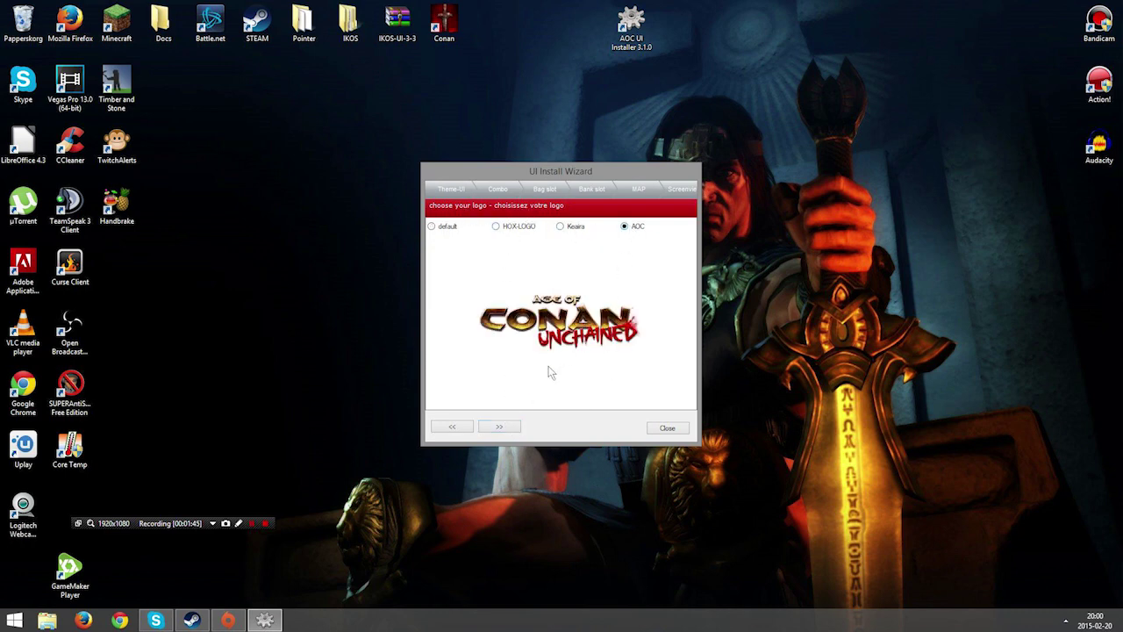
# Step: Compare the FIRE, STORM and DEATH cast bars, then keep the Default cast bar
pyautogui.click(510, 427)
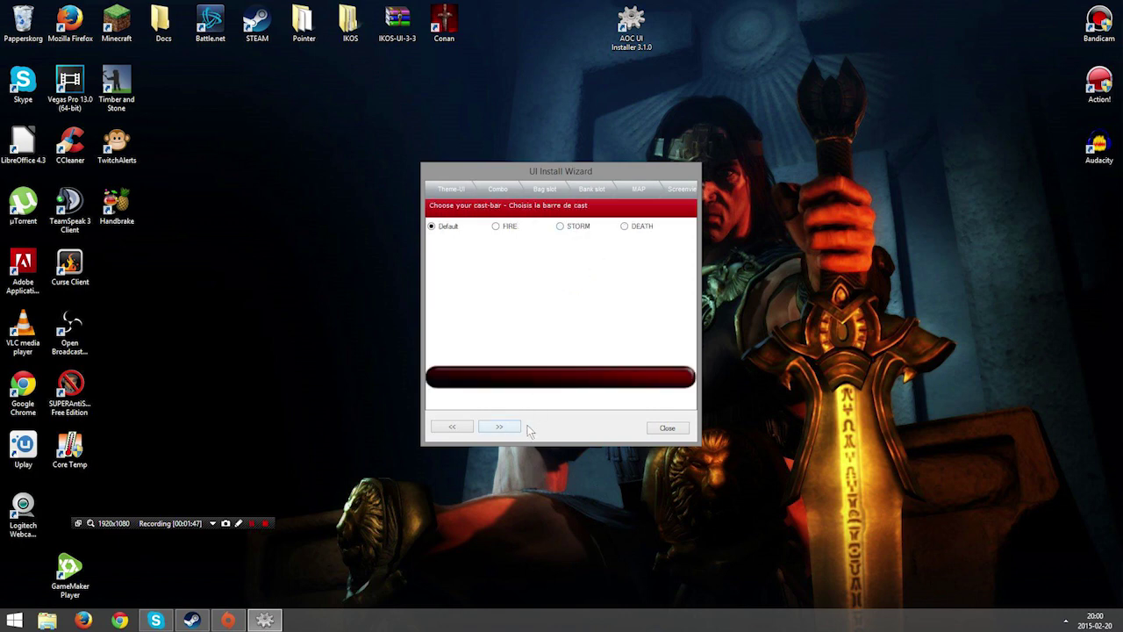
pyautogui.click(502, 232)
pyautogui.click(574, 231)
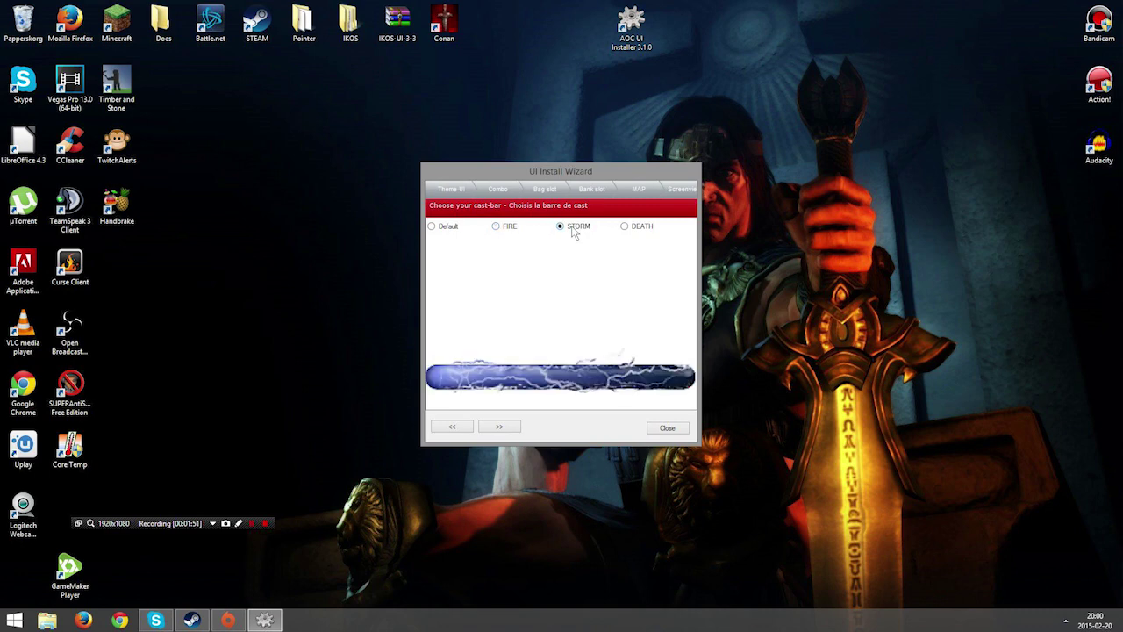
pyautogui.click(635, 230)
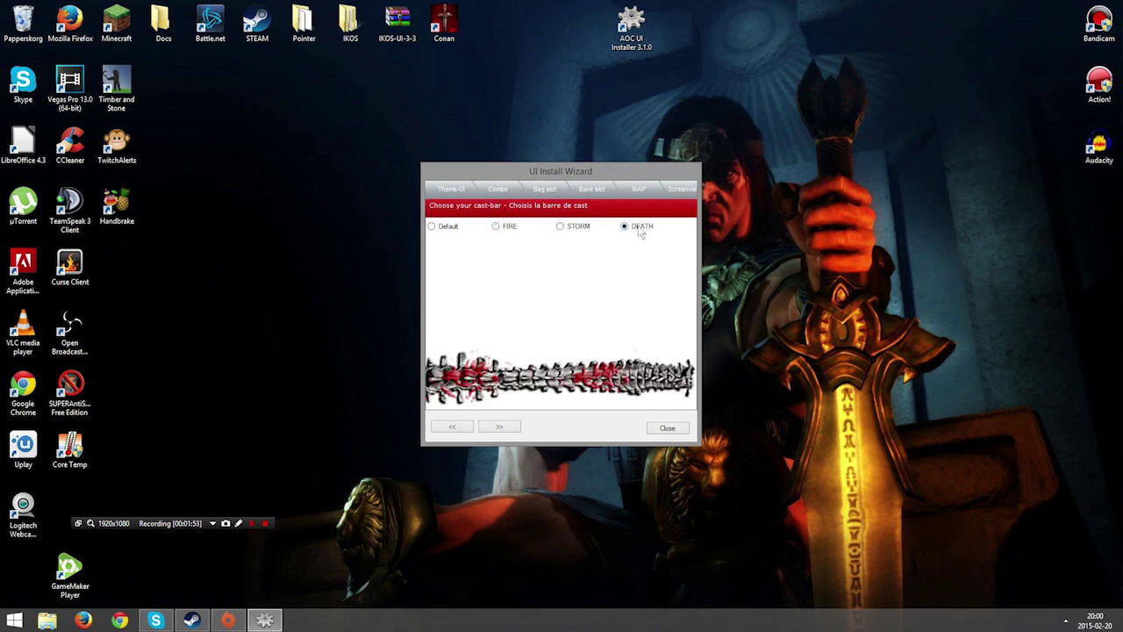
pyautogui.click(443, 230)
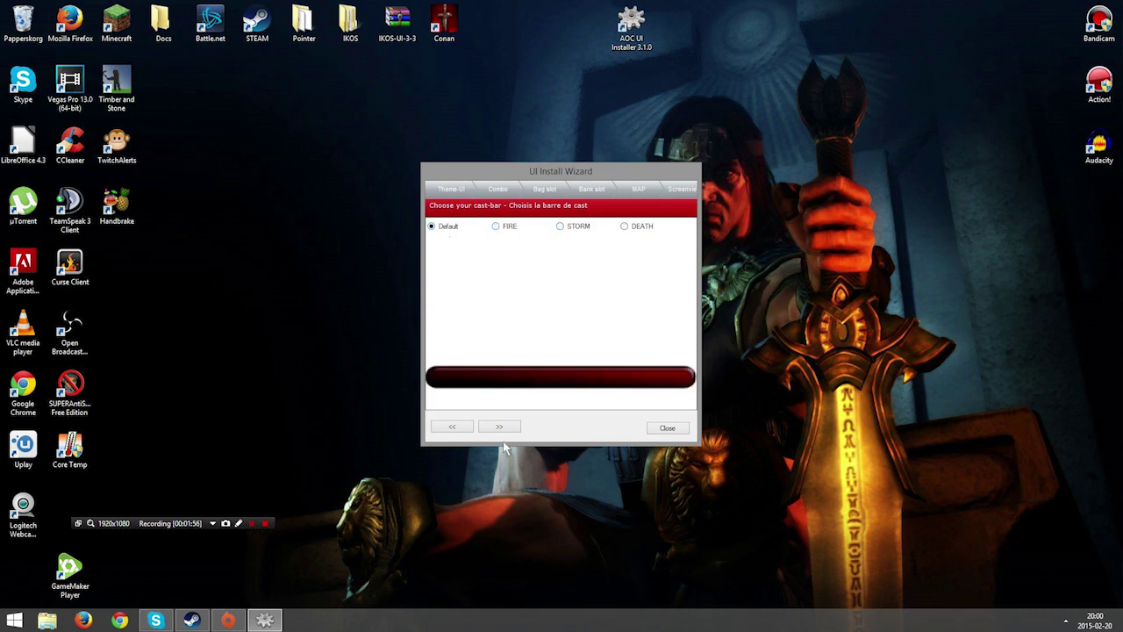
# Step: Preview the FIRE, SWORD, SKULL and STORM cast-bar icons
pyautogui.click(493, 427)
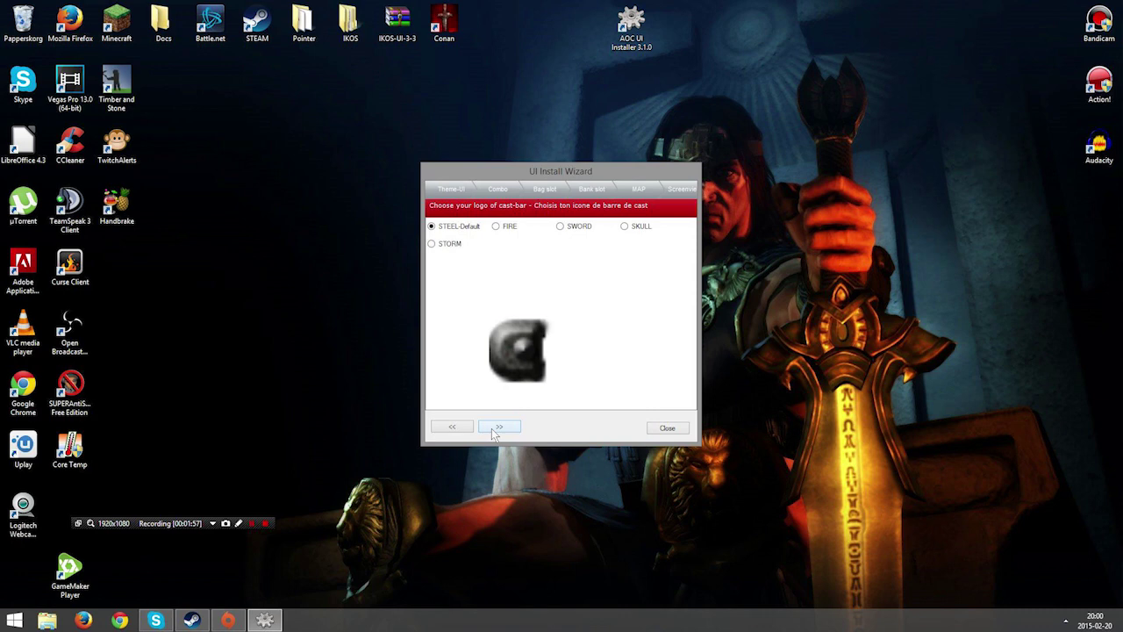
pyautogui.click(500, 227)
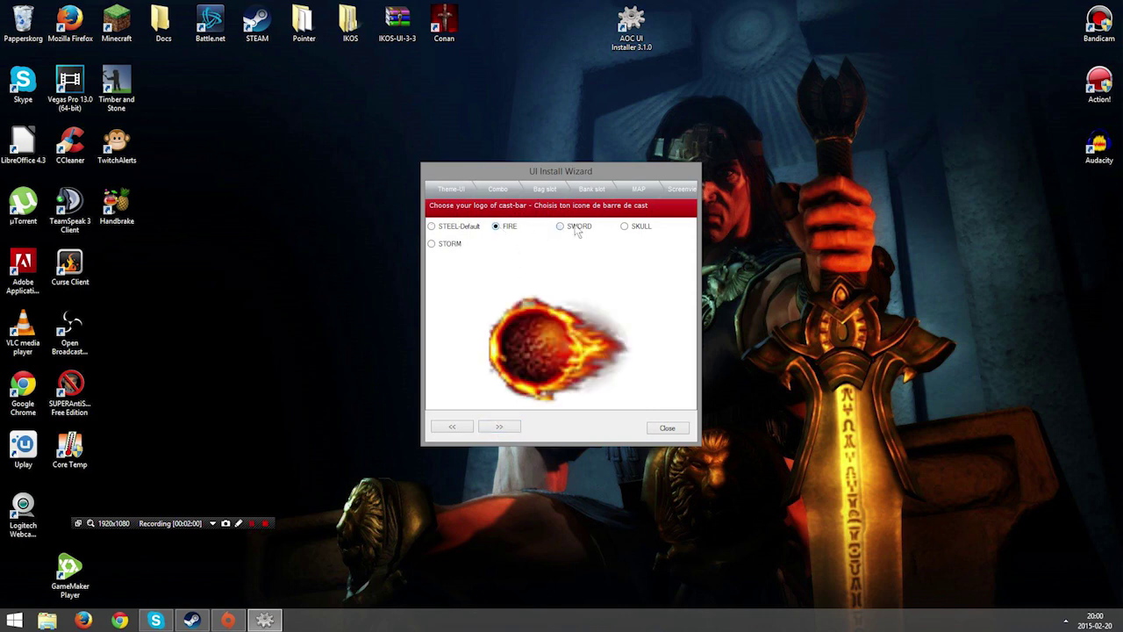
pyautogui.click(586, 228)
pyautogui.click(624, 230)
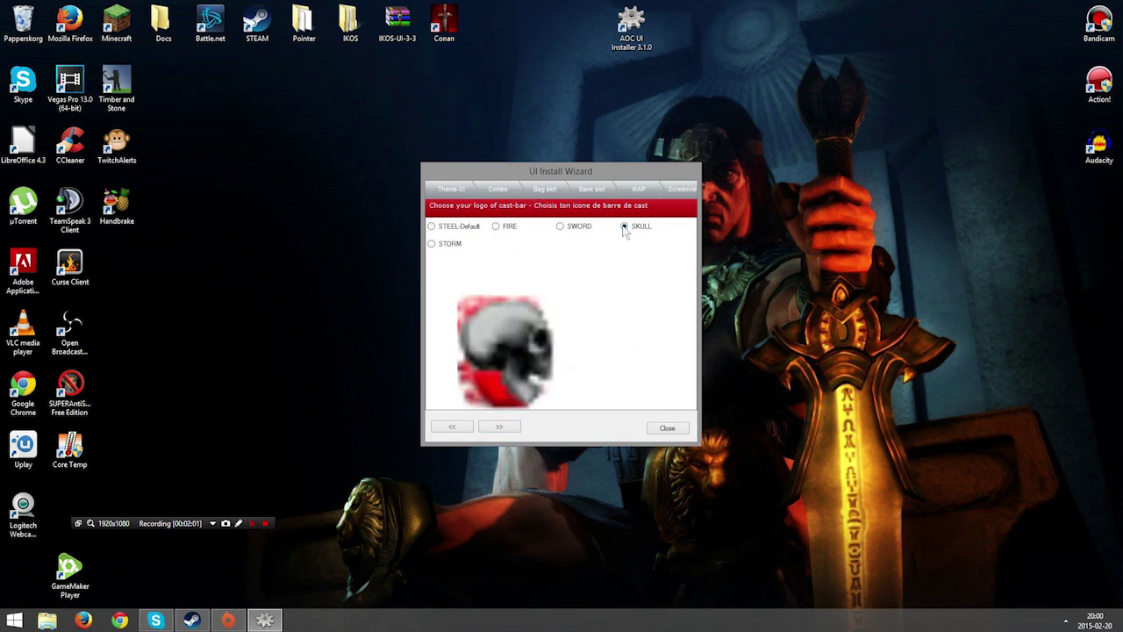
pyautogui.click(450, 250)
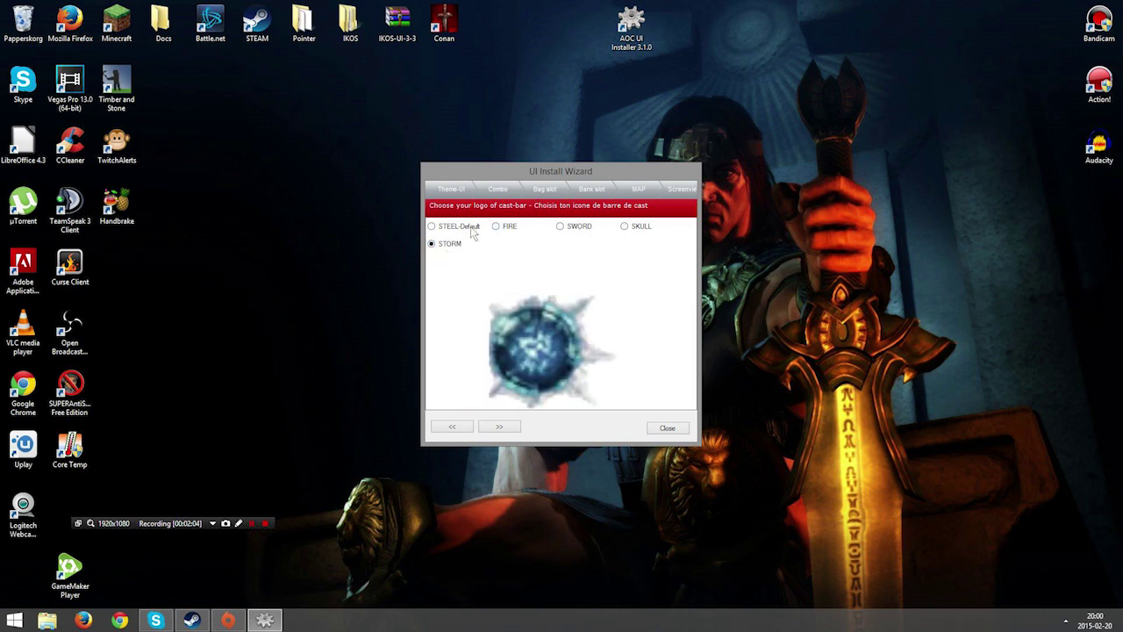
# Step: Use the STEEL-Default cast-bar icon, compare the fonts, and select Kroftsmann
pyautogui.click(465, 229)
pyautogui.click(500, 426)
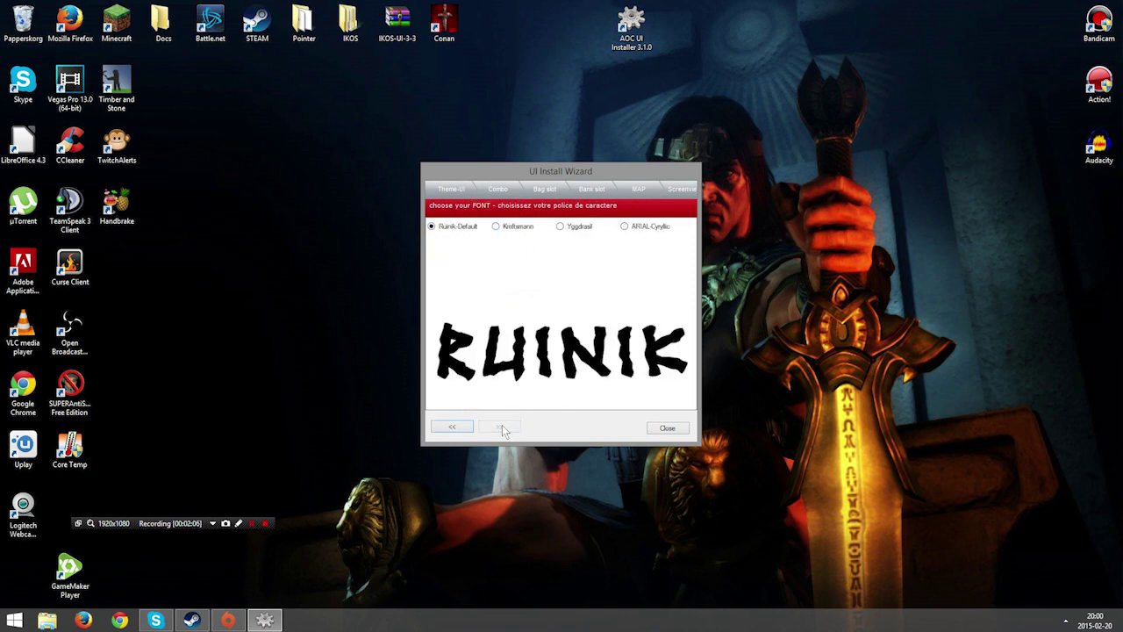
pyautogui.click(517, 230)
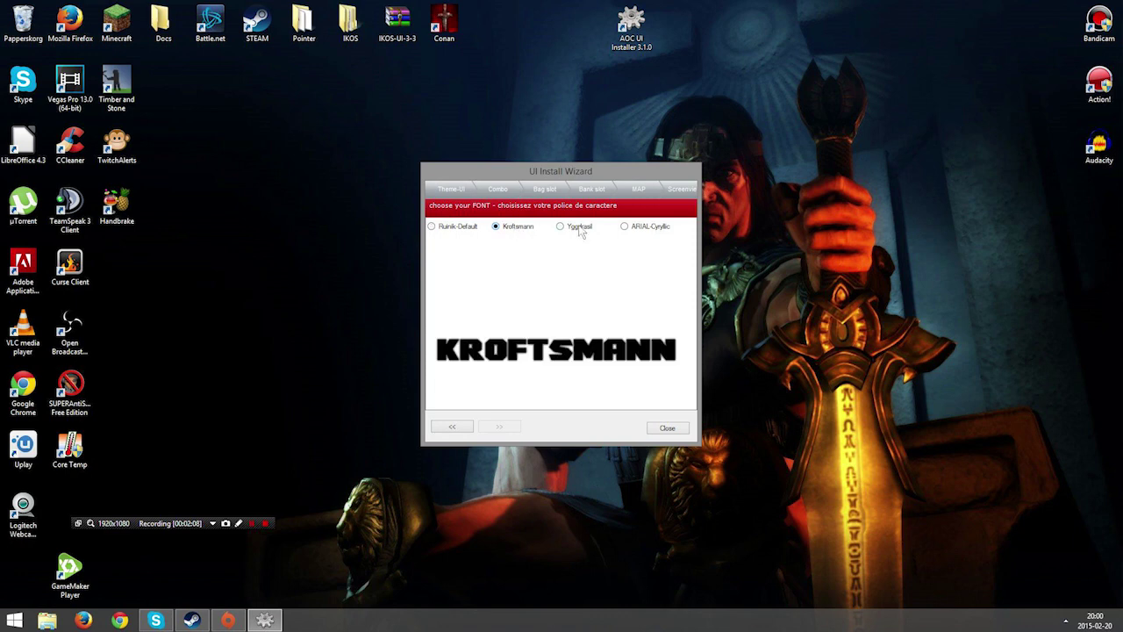
pyautogui.click(577, 230)
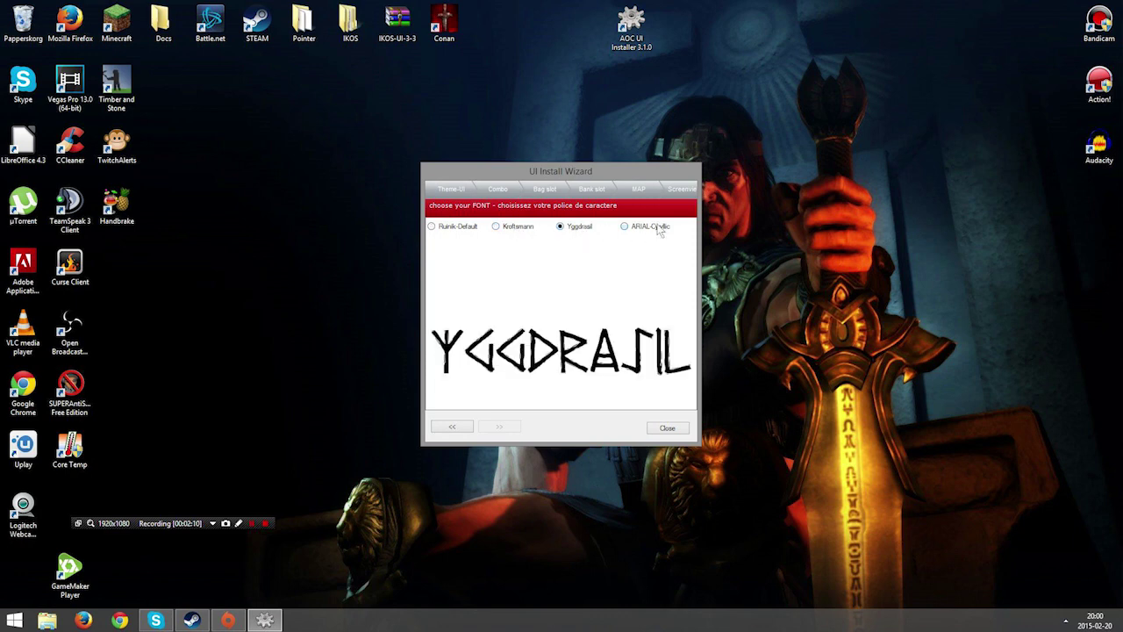
pyautogui.click(658, 230)
pyautogui.click(462, 233)
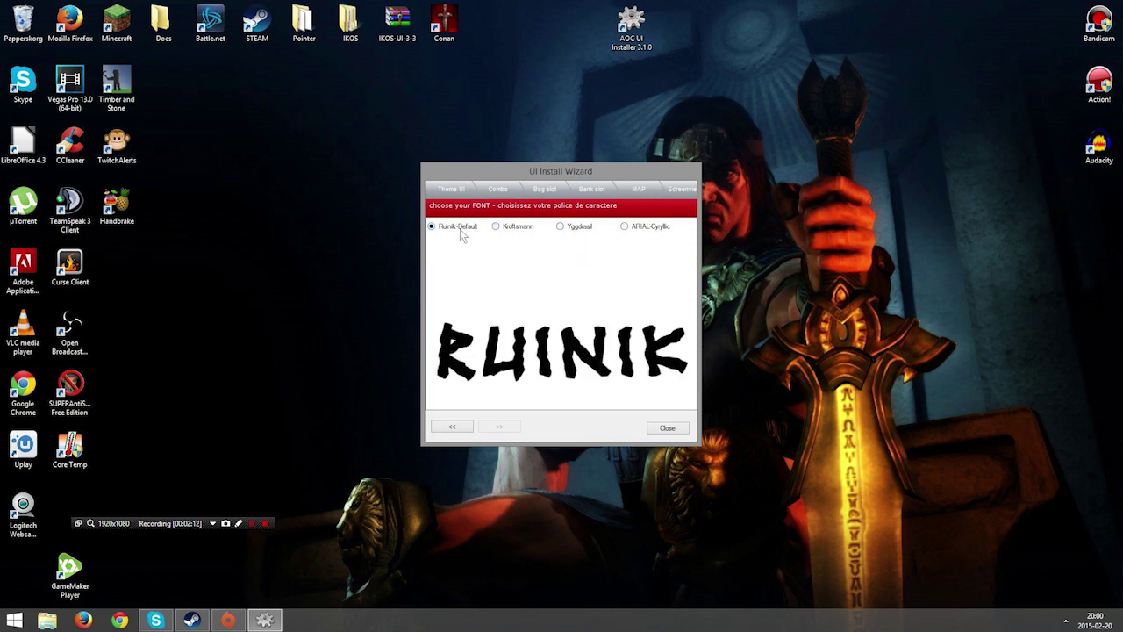
pyautogui.click(534, 232)
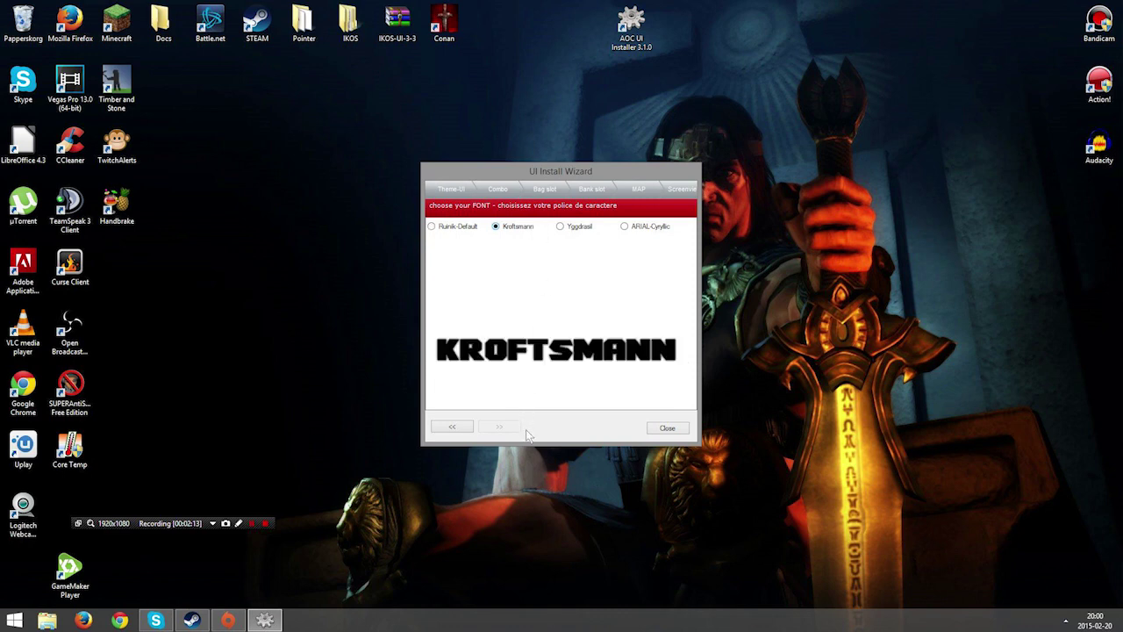
# Step: Leave the wizard, install IKOS UI 3.3 into Age of Conan, and apply Patch
pyautogui.click(678, 429)
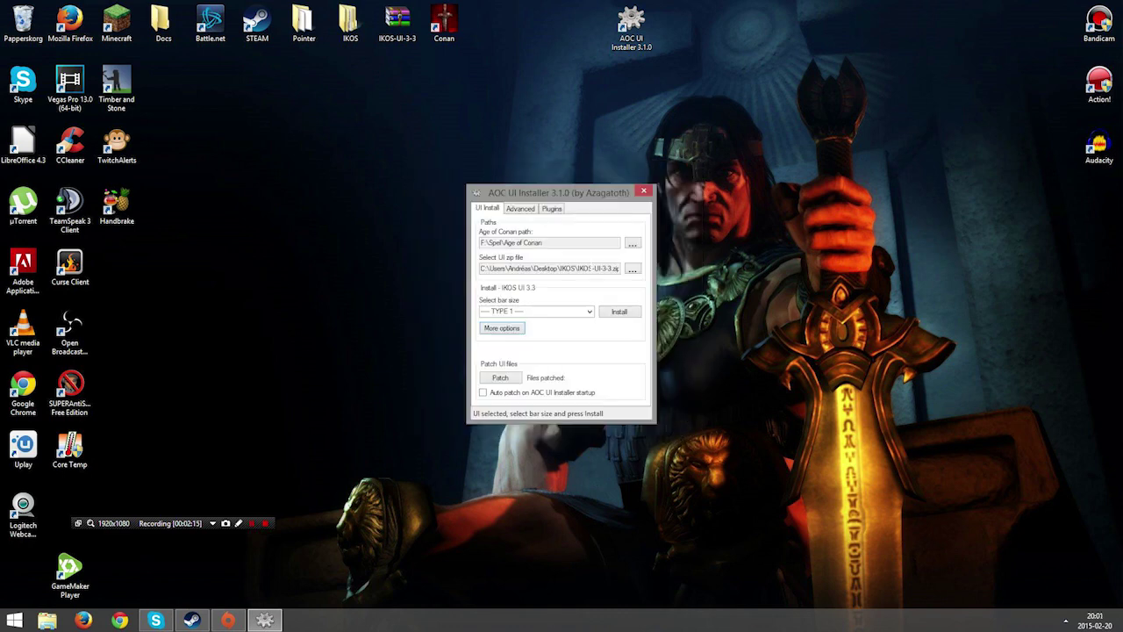
pyautogui.click(624, 312)
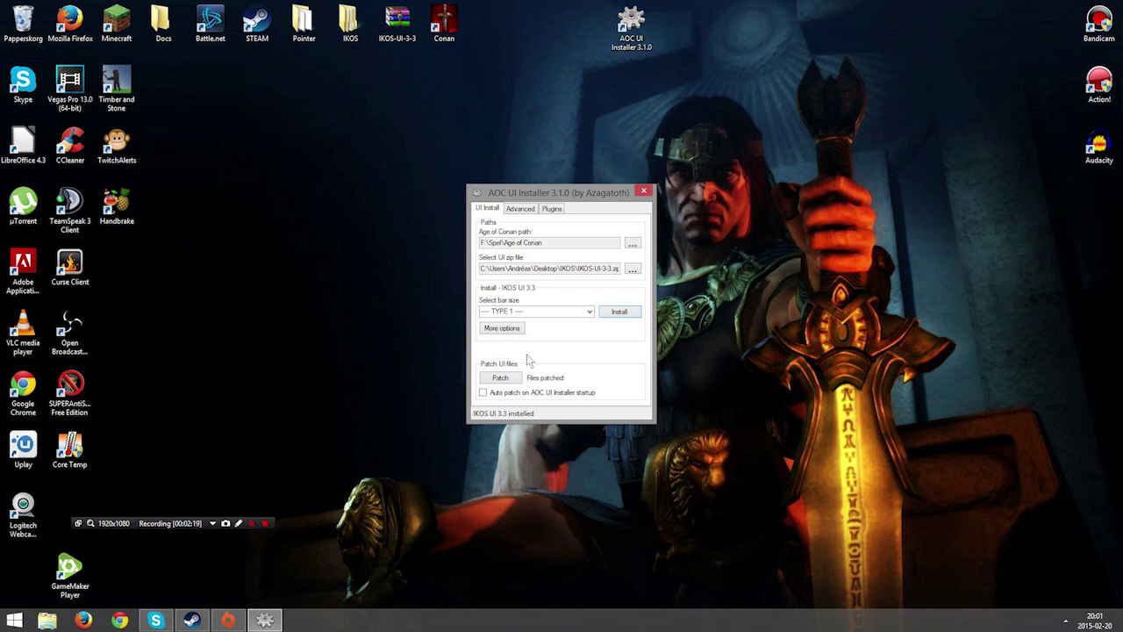
pyautogui.click(498, 379)
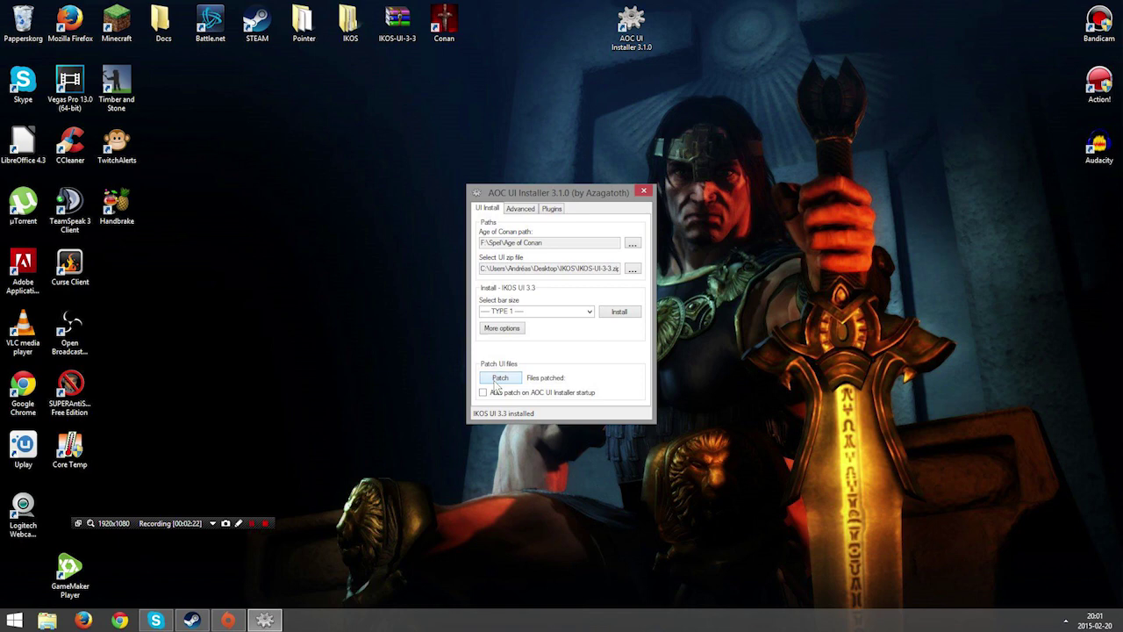